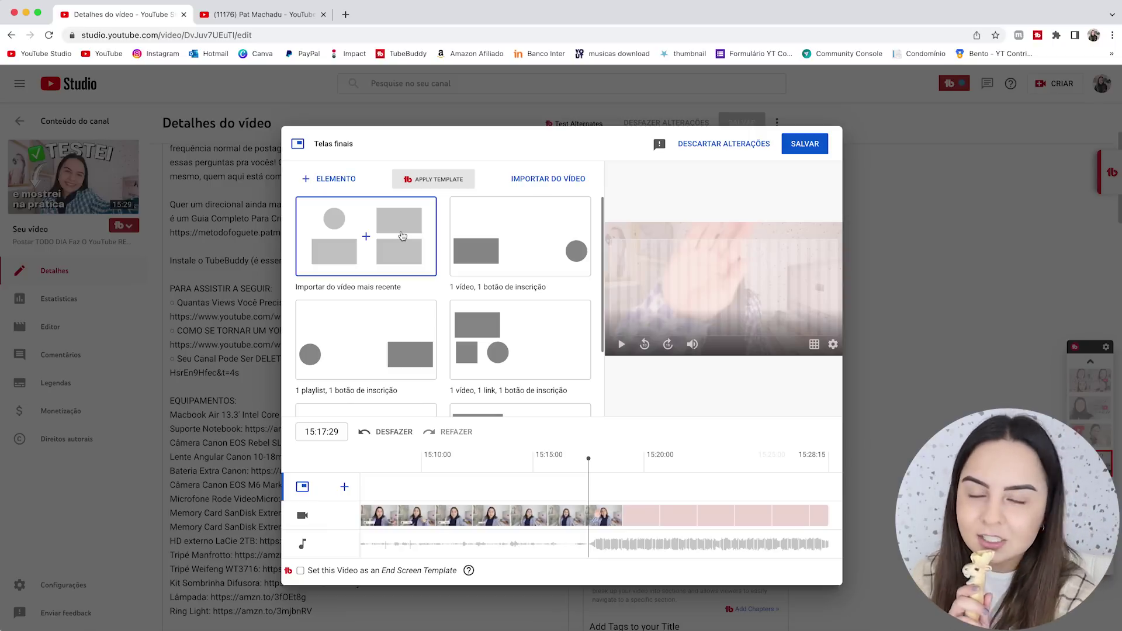
# Import the end screen from the most recent video and browse the channel's videos for the "QUANTO GANHEI do YouTube" video element.
pyautogui.click(402, 235)
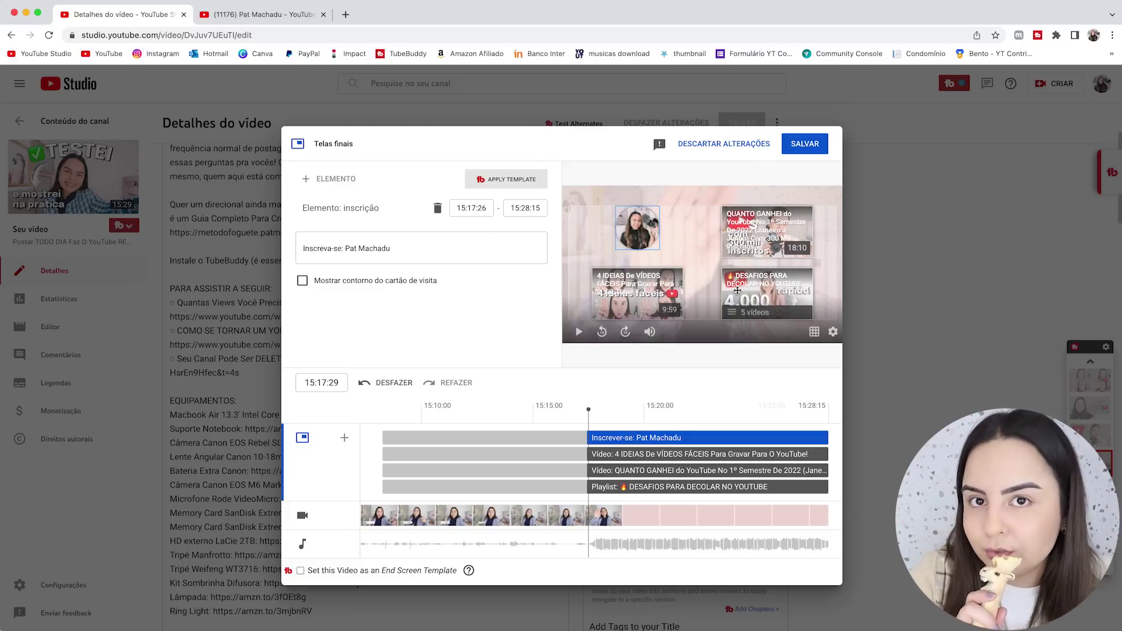
pyautogui.click(790, 238)
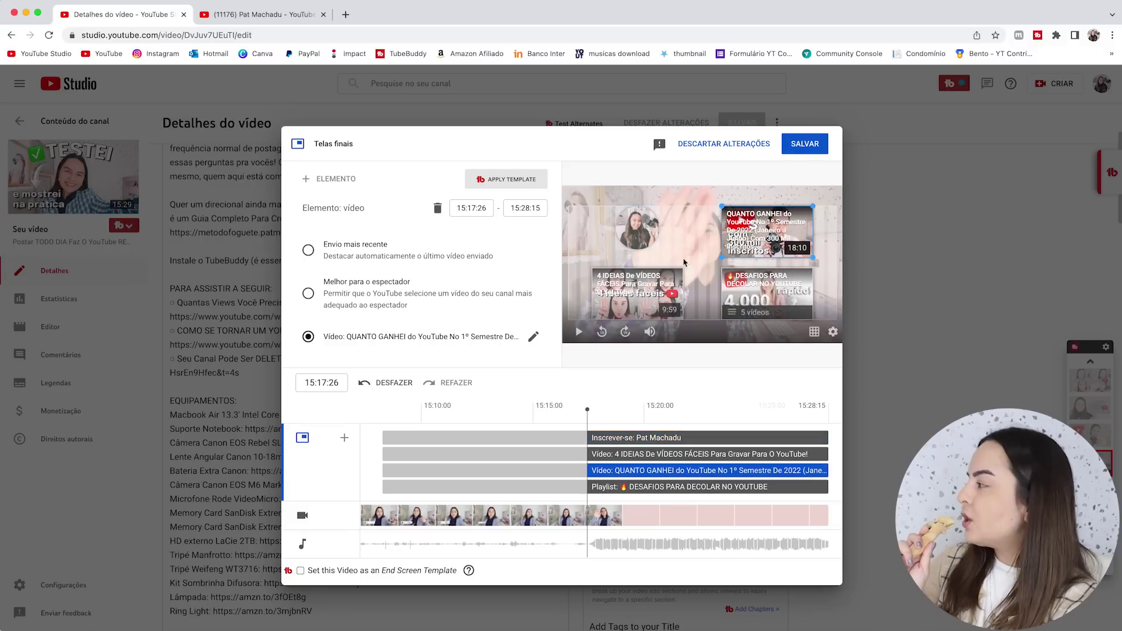
pyautogui.click(533, 336)
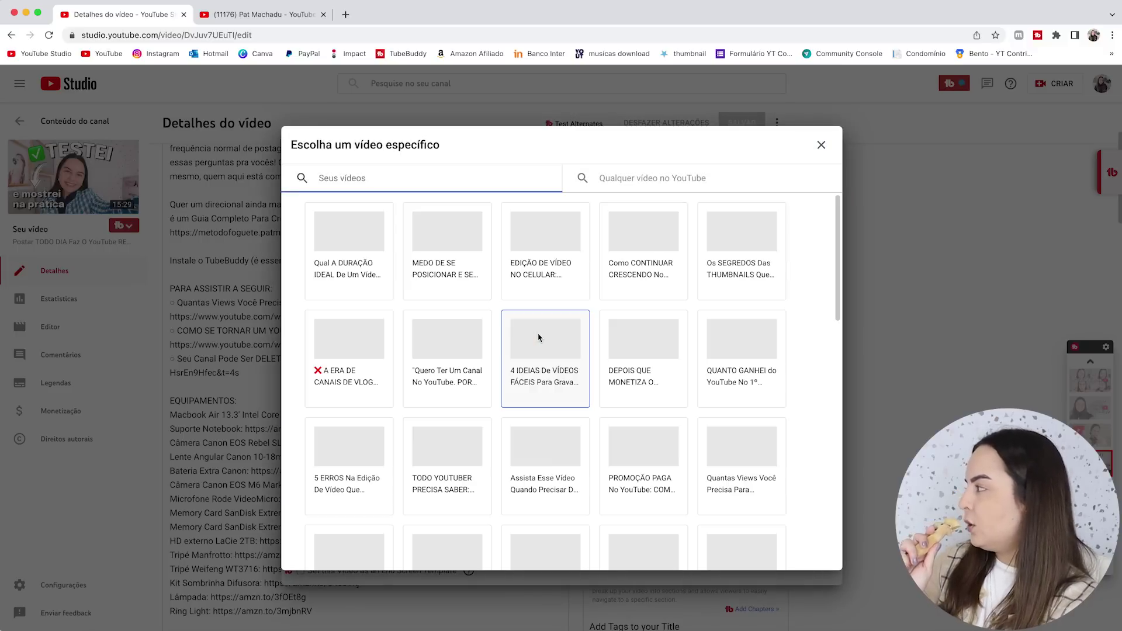
pyautogui.scroll(-15, 490, 371)
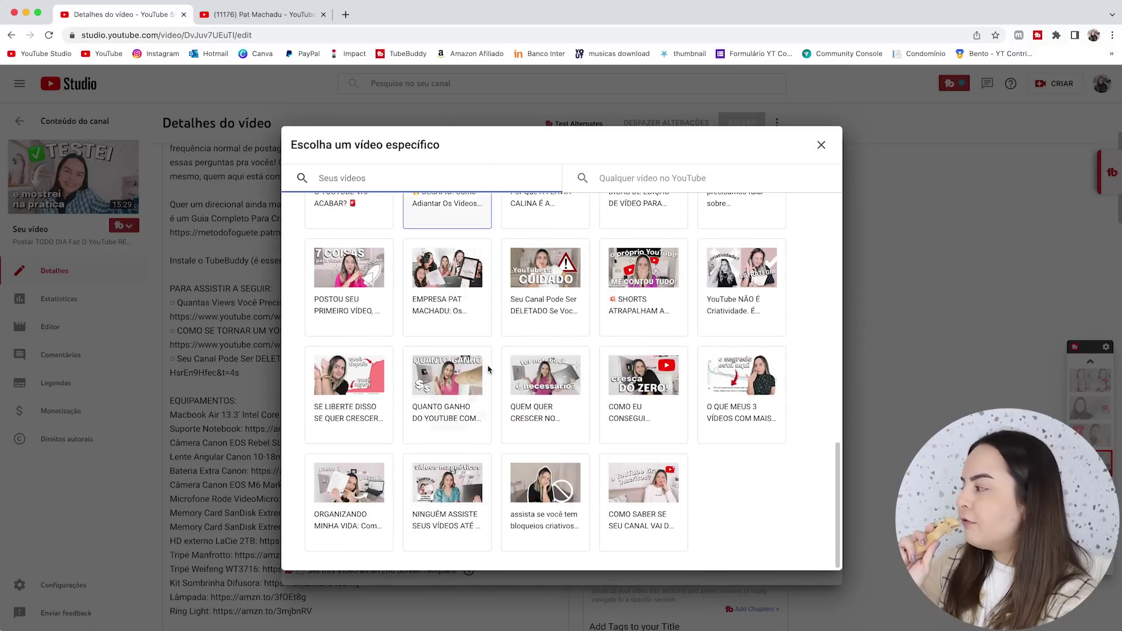
pyautogui.scroll(10, 511, 374)
pyautogui.scroll(5, 513, 373)
pyautogui.scroll(-15, 513, 372)
pyautogui.scroll(15, 513, 373)
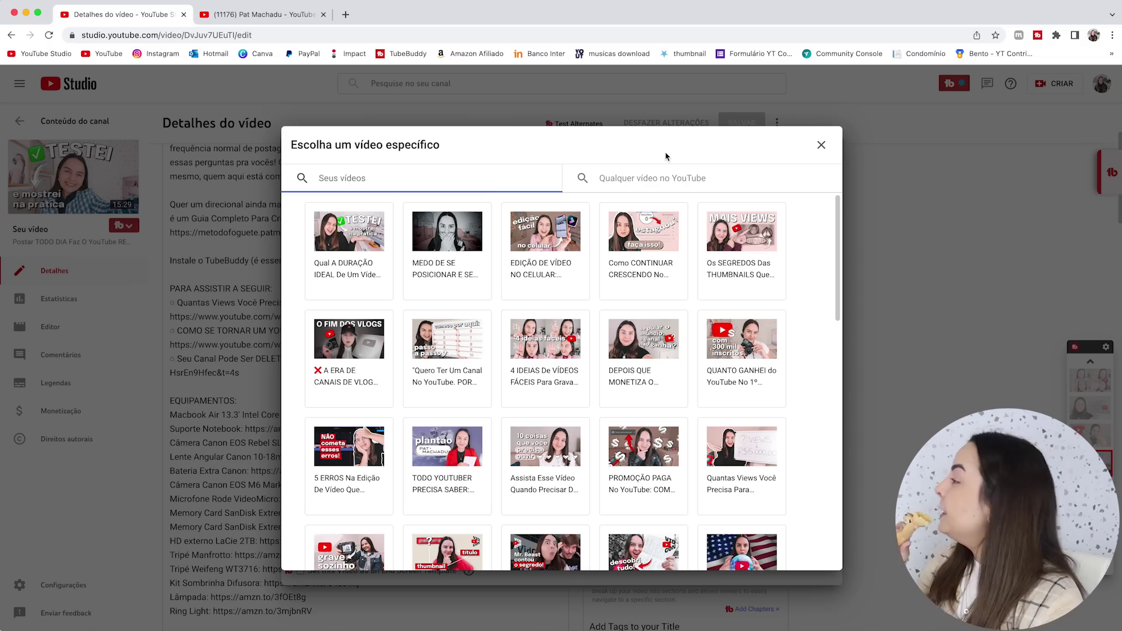
pyautogui.click(821, 145)
# Delete the playlist, both videos and the subscribe element from the end screen.
pyautogui.click(728, 293)
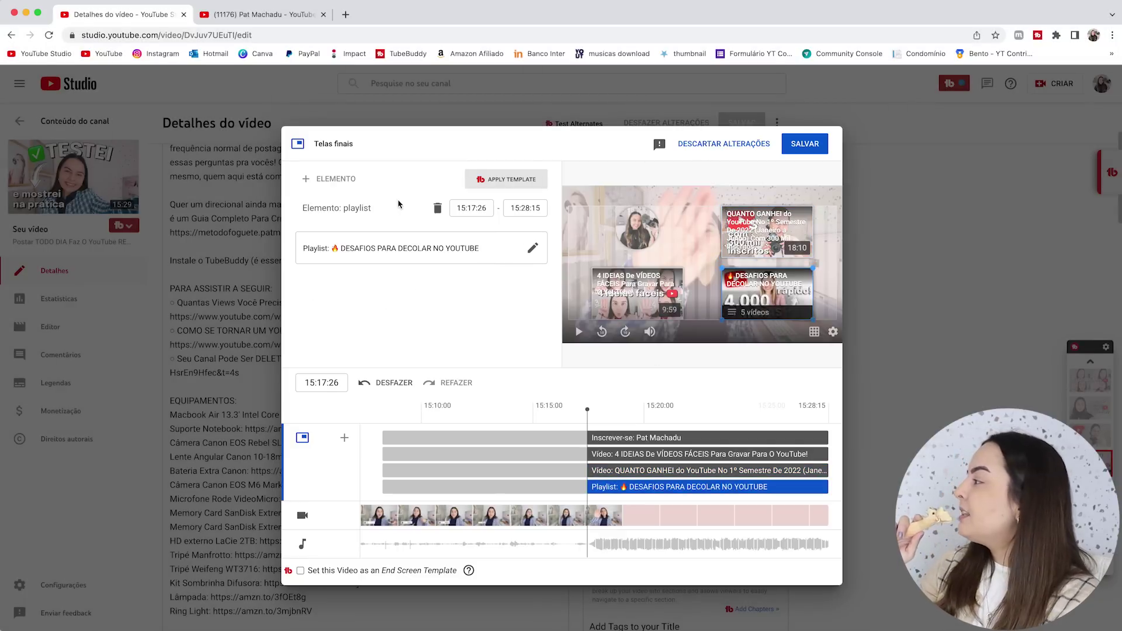
pyautogui.click(437, 208)
pyautogui.click(437, 208)
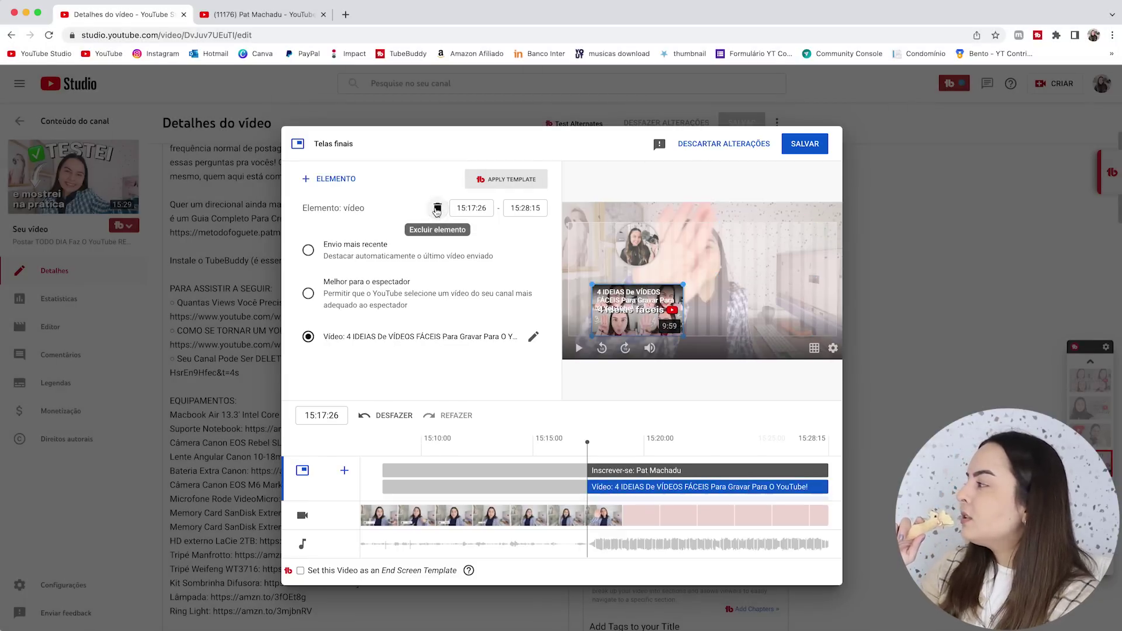
pyautogui.click(437, 208)
pyautogui.click(437, 208)
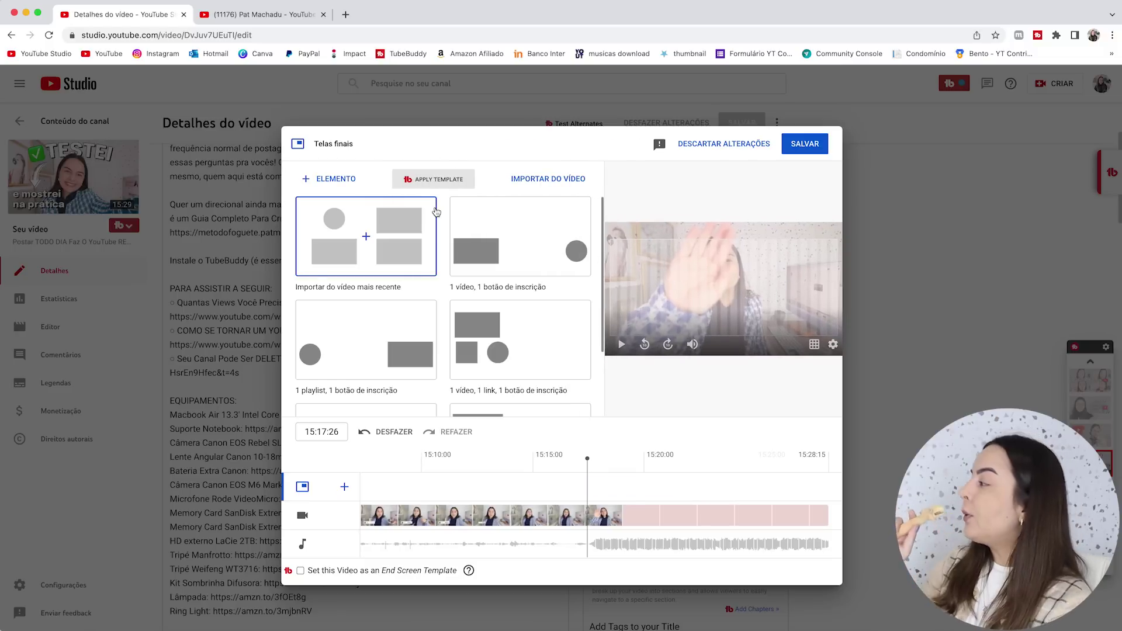
# Try the "1 vídeo, 1 botão de inscrição" end screen layout and look through the other available layouts.
pyautogui.click(571, 238)
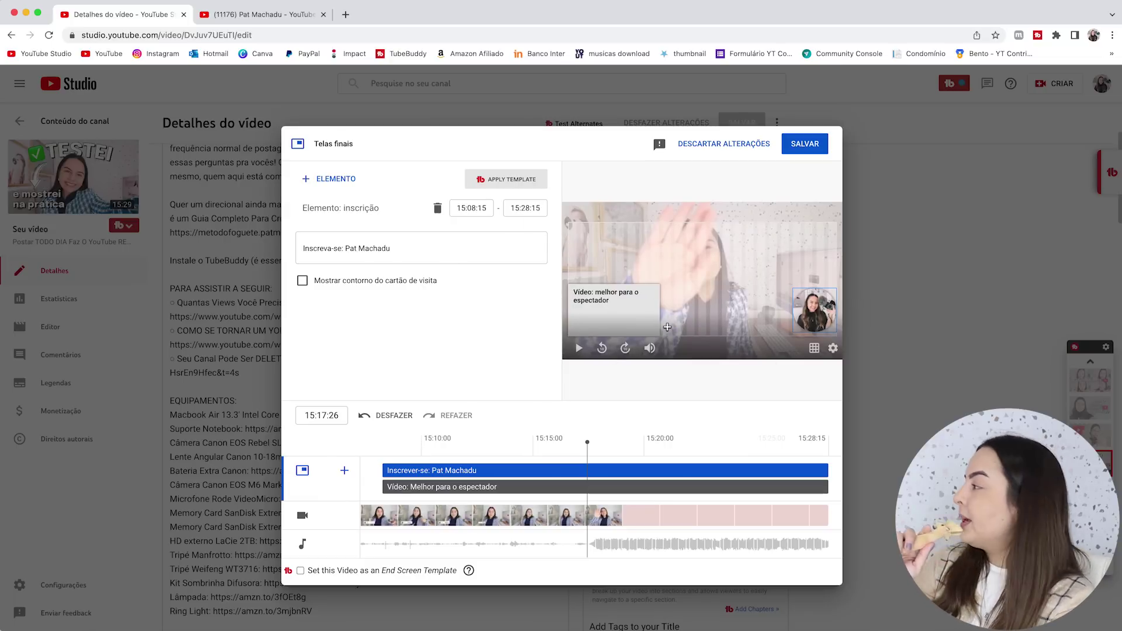
pyautogui.click(506, 178)
pyautogui.scroll(-3, 368, 330)
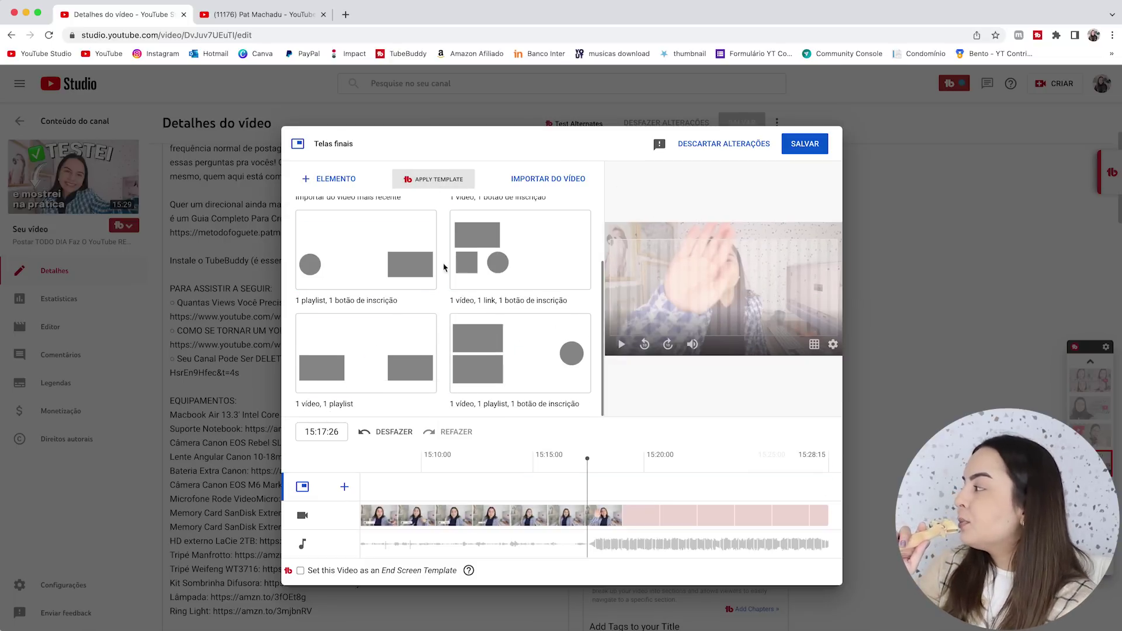
pyautogui.scroll(2, 444, 268)
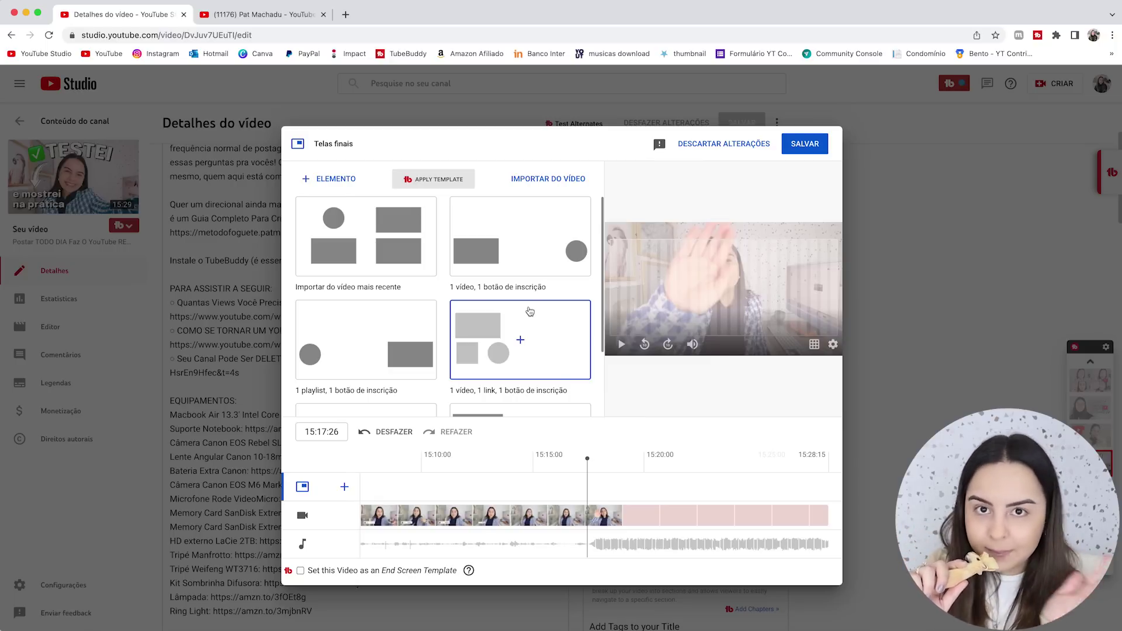
# Import the most recent video's end screen and extend the "QUANTO GANHEI do YouTube" video element to start at 15:08:15.
pyautogui.click(388, 235)
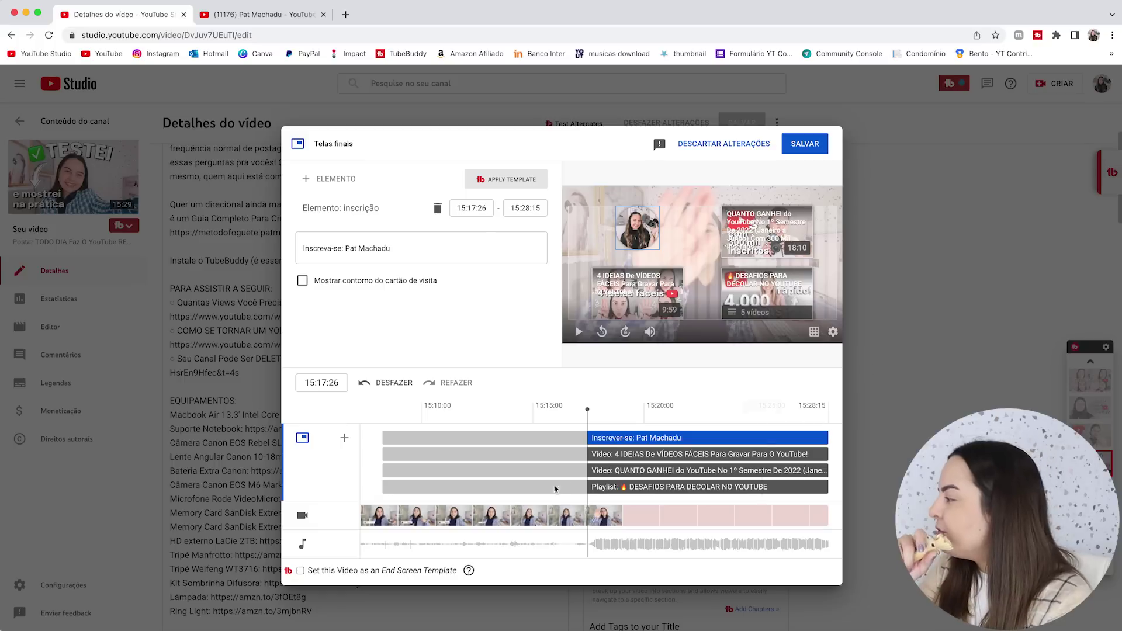
pyautogui.moveTo(589, 472); pyautogui.dragTo(380, 473)
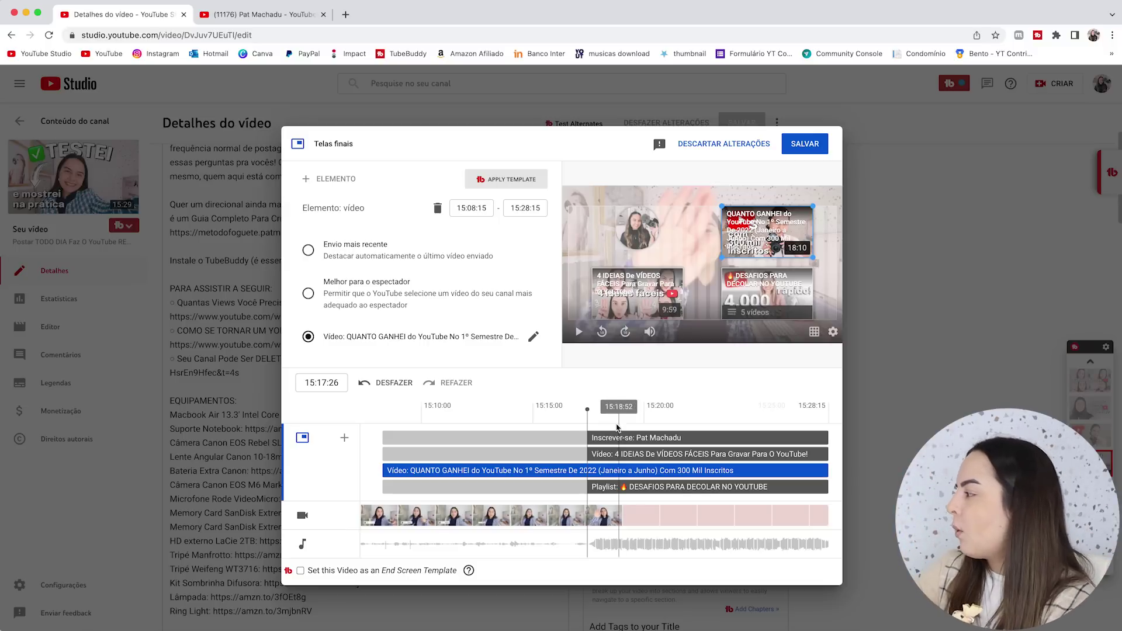
# Preview the end screen timing by playing the video from the start of the extended video element, and pause once all elements show.
pyautogui.moveTo(587, 416); pyautogui.dragTo(386, 424)
pyautogui.press('space')
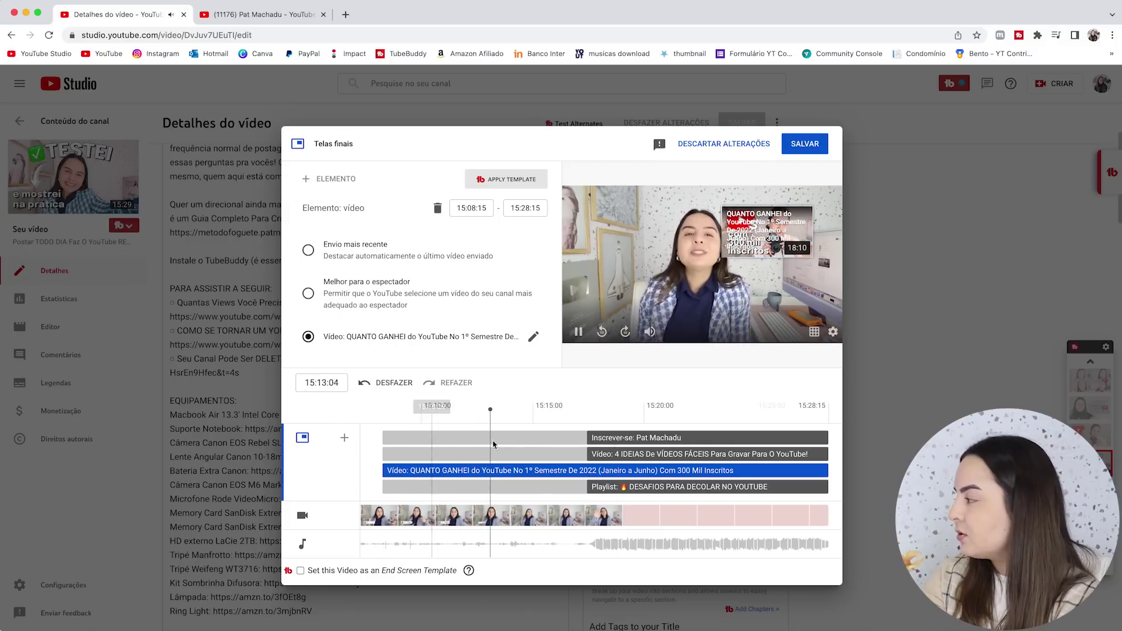
pyautogui.moveTo(558, 409); pyautogui.dragTo(571, 409)
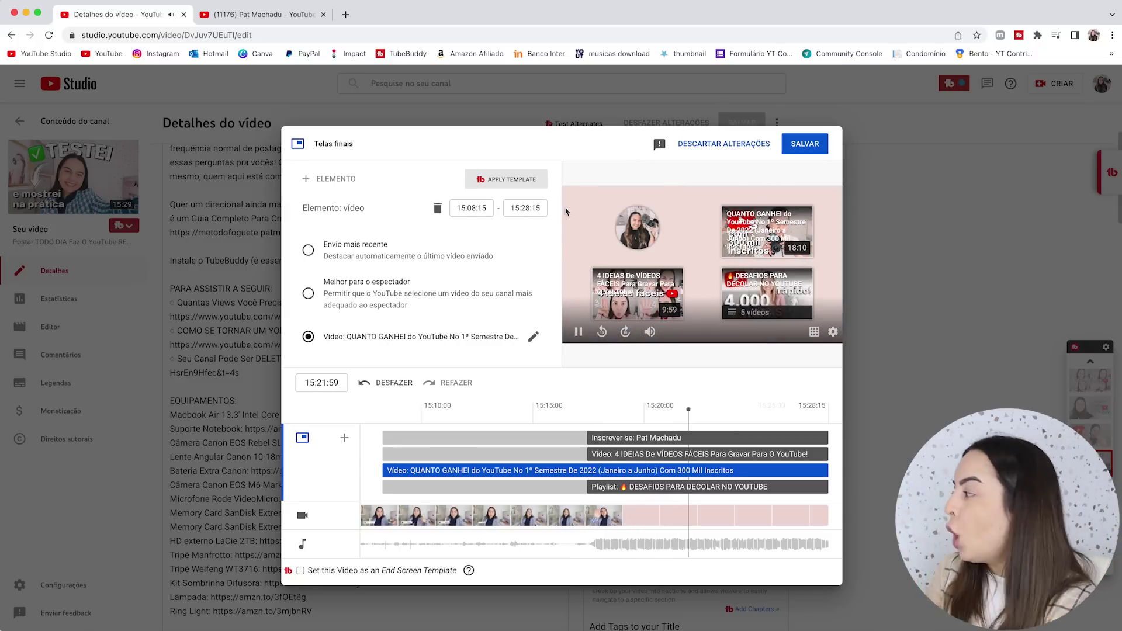
pyautogui.click(580, 332)
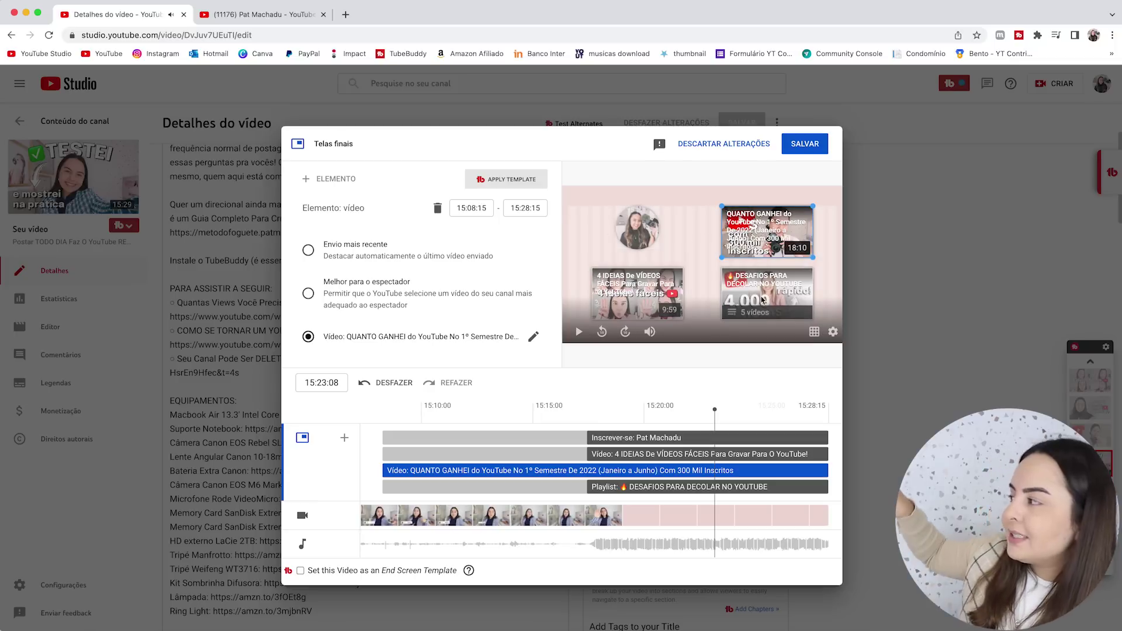
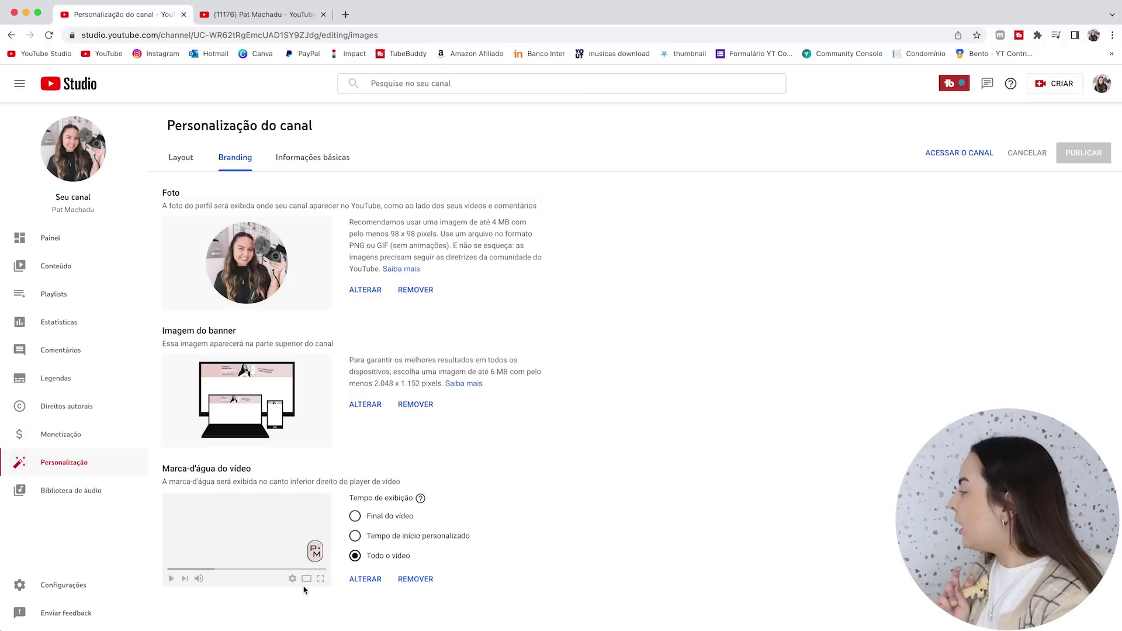
# Open the channel's upload defaults and review the basic information: title, full default description, visibility and tags.
pyautogui.click(101, 589)
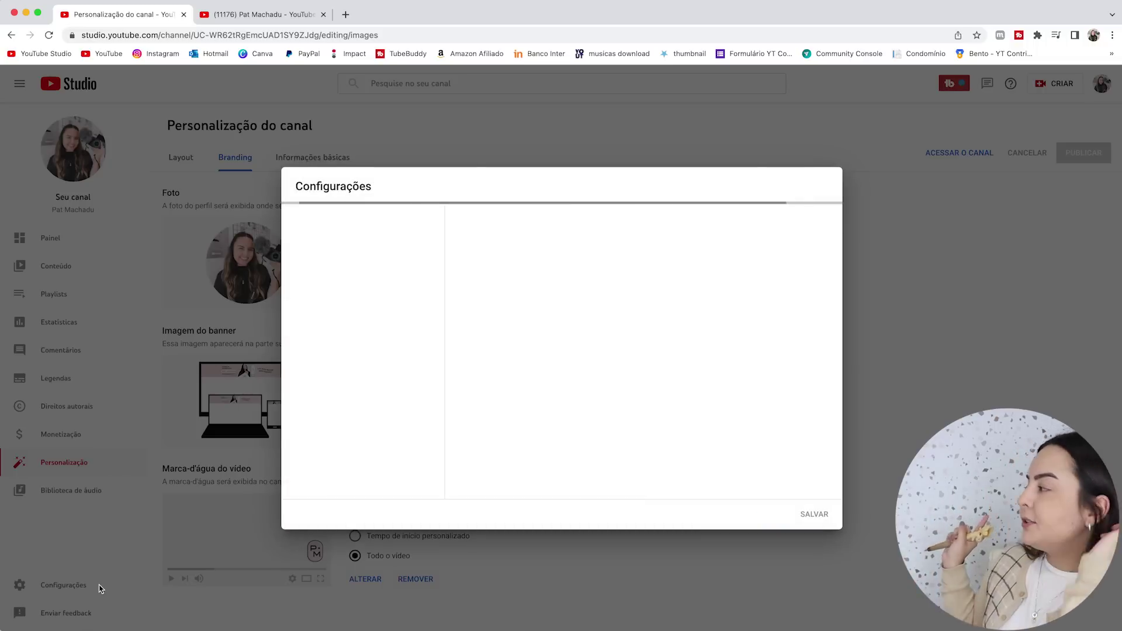
pyautogui.click(343, 290)
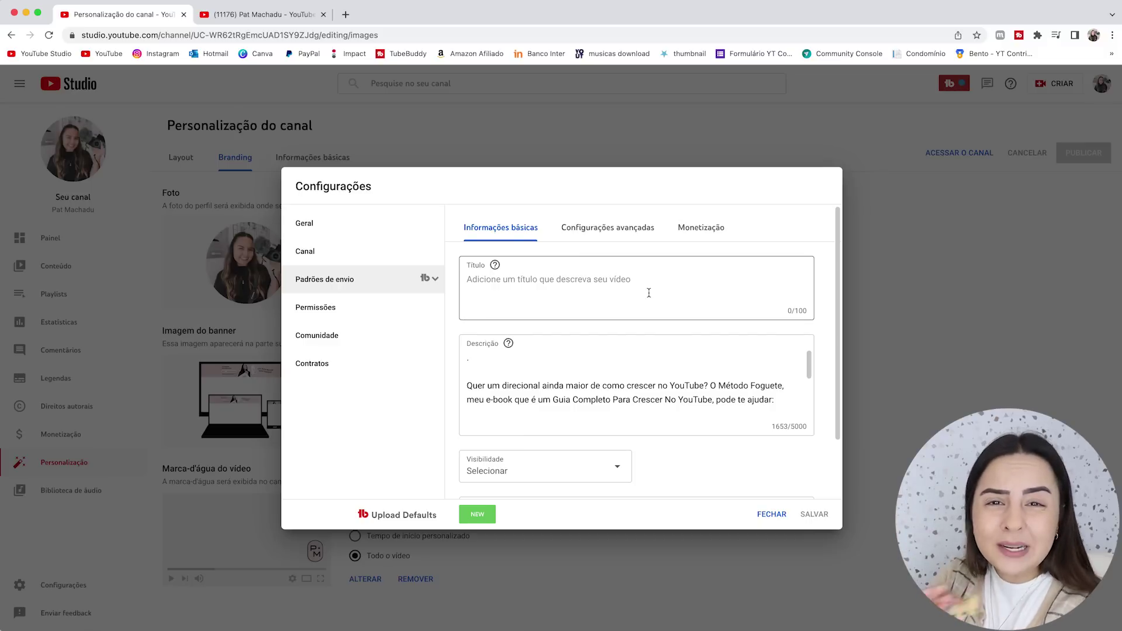
pyautogui.scroll(-2, 653, 321)
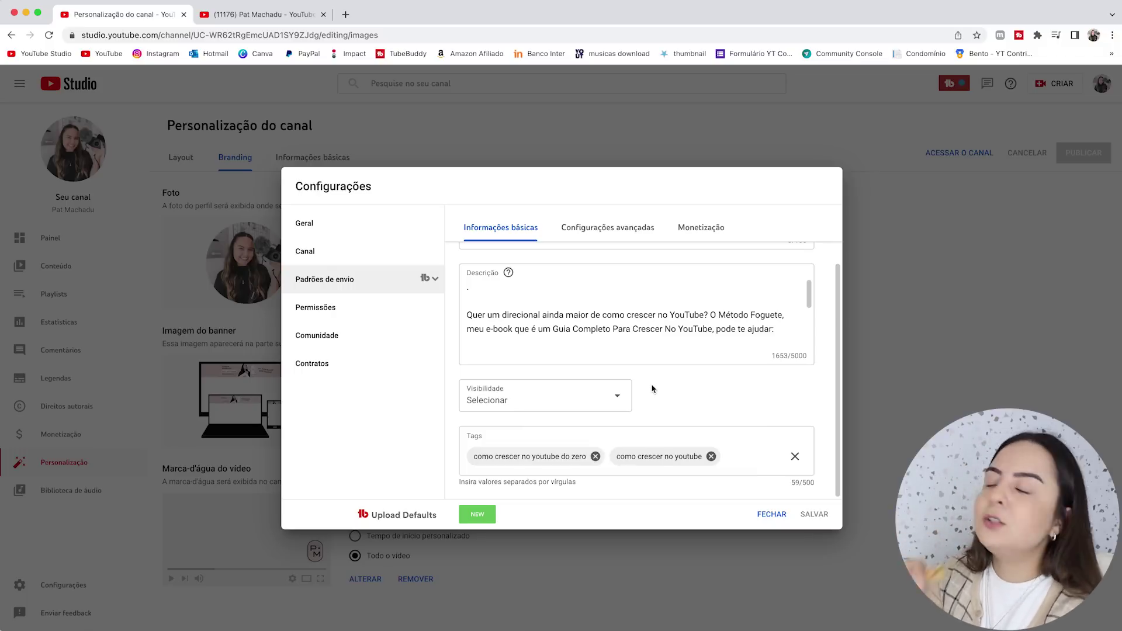
pyautogui.scroll(-2, 558, 298)
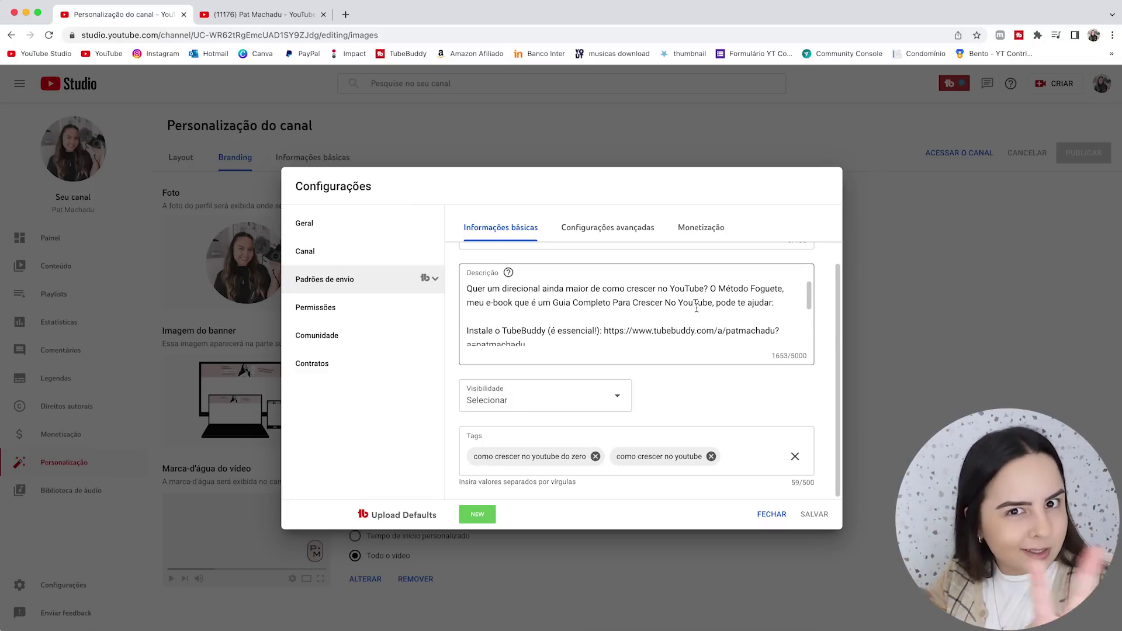
pyautogui.scroll(-2, 677, 301)
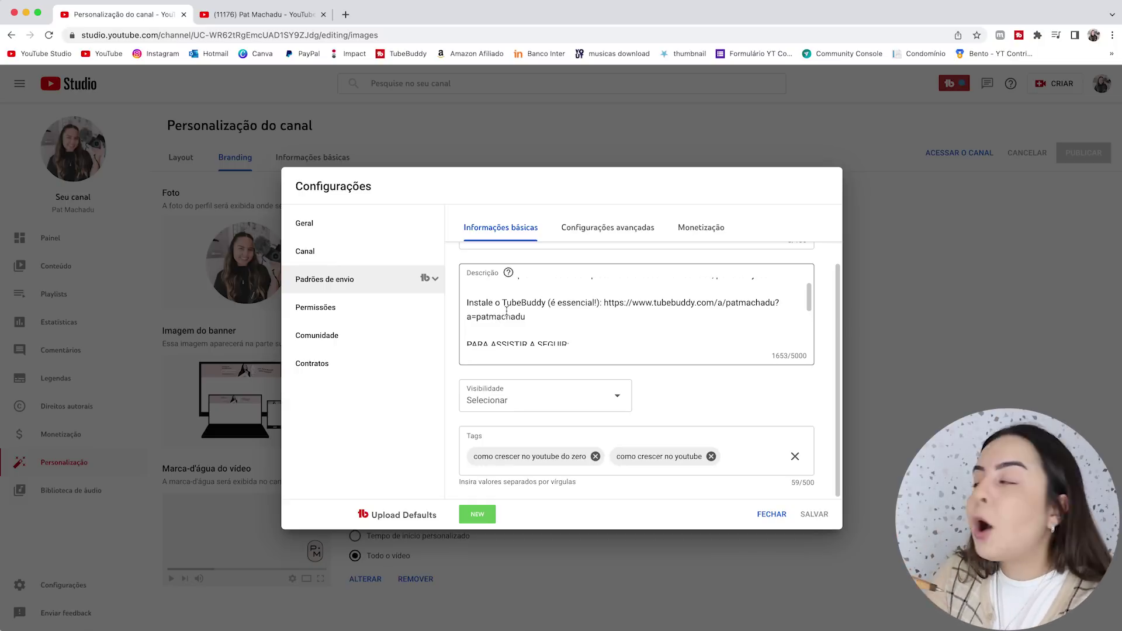
pyautogui.scroll(-3, 513, 303)
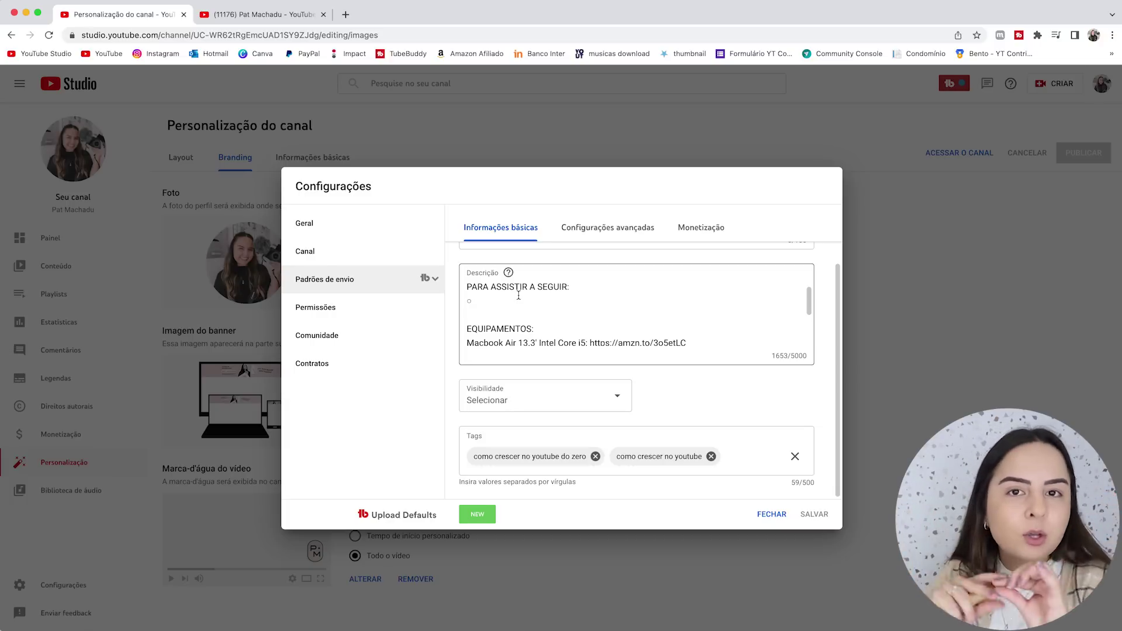
pyautogui.scroll(-2, 518, 296)
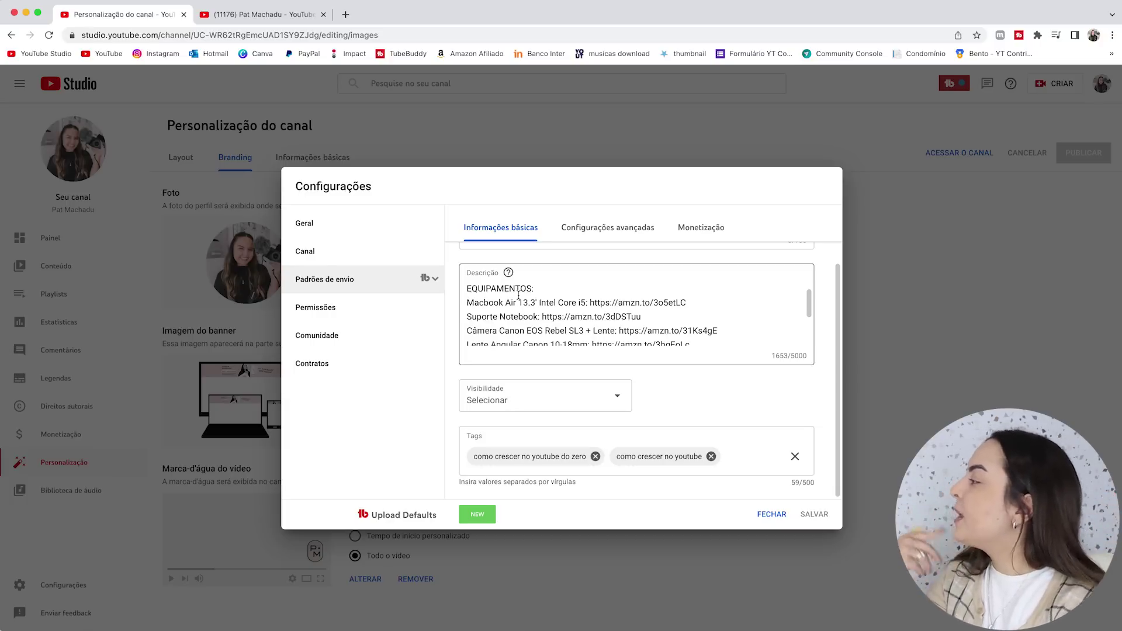
pyautogui.scroll(-5, 518, 296)
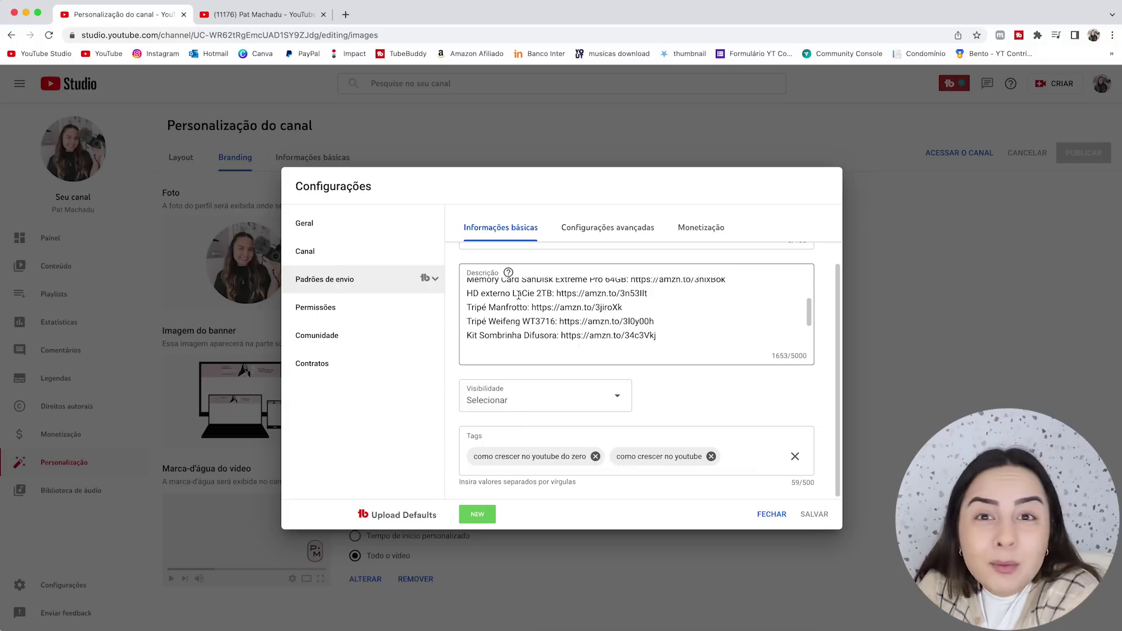
pyautogui.scroll(-3, 518, 296)
pyautogui.scroll(3, 519, 295)
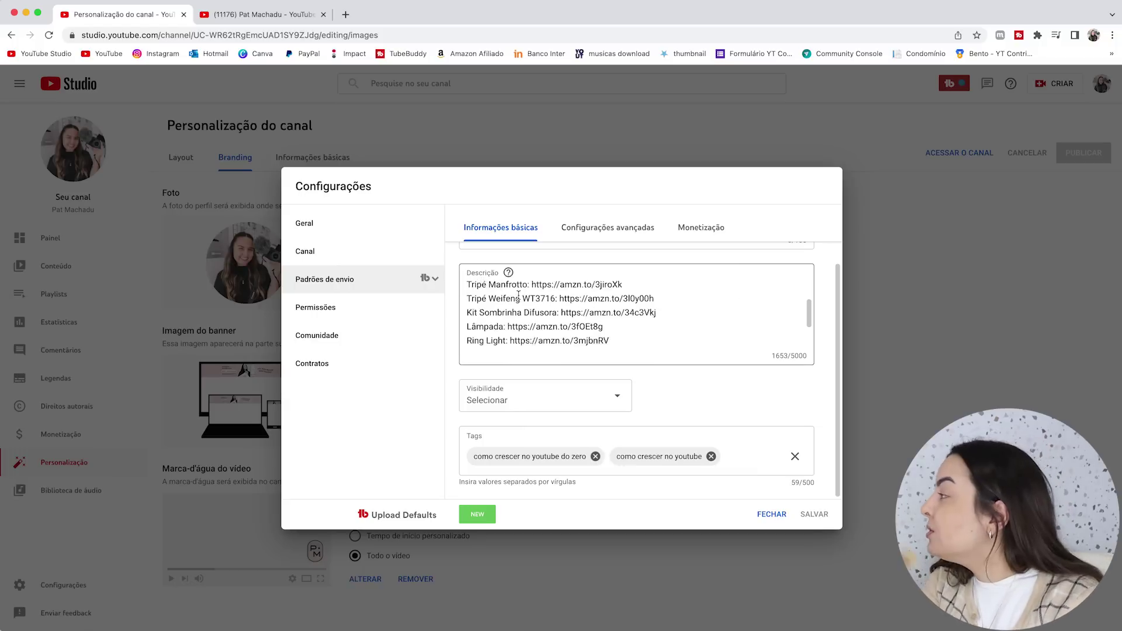
pyautogui.scroll(-5, 518, 295)
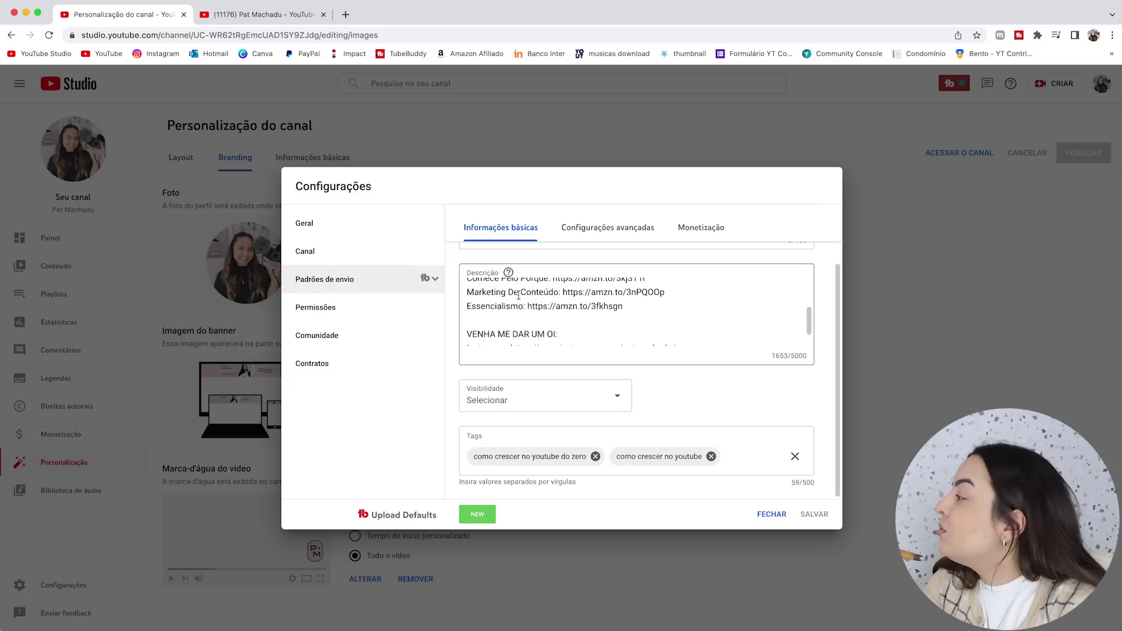
pyautogui.scroll(-2, 518, 296)
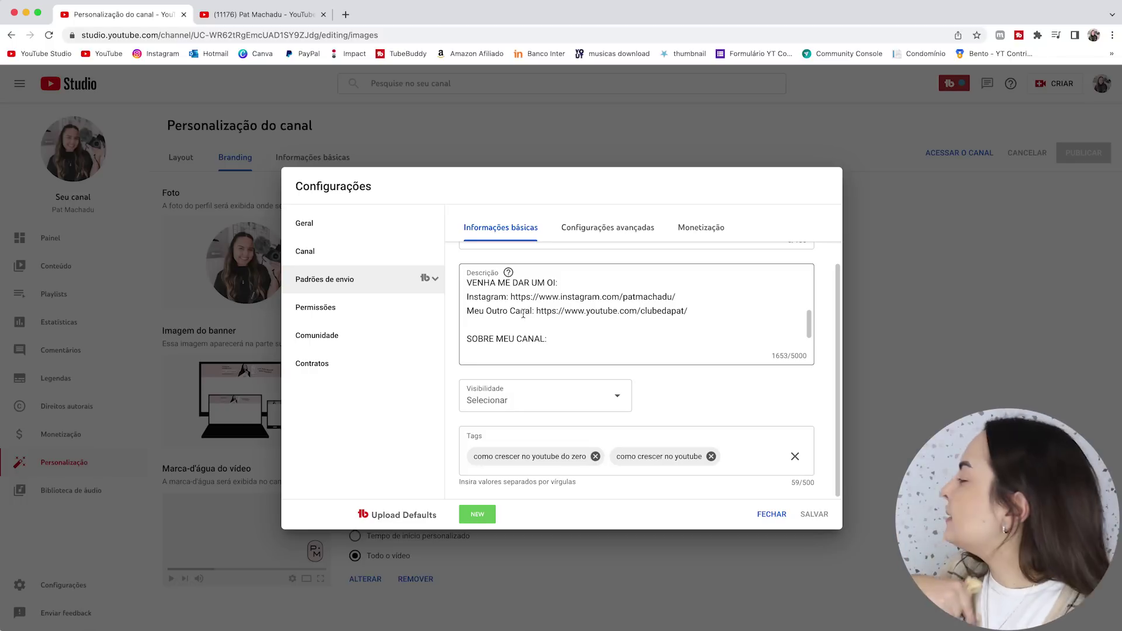
pyautogui.scroll(-1, 523, 314)
pyautogui.scroll(-3, 657, 334)
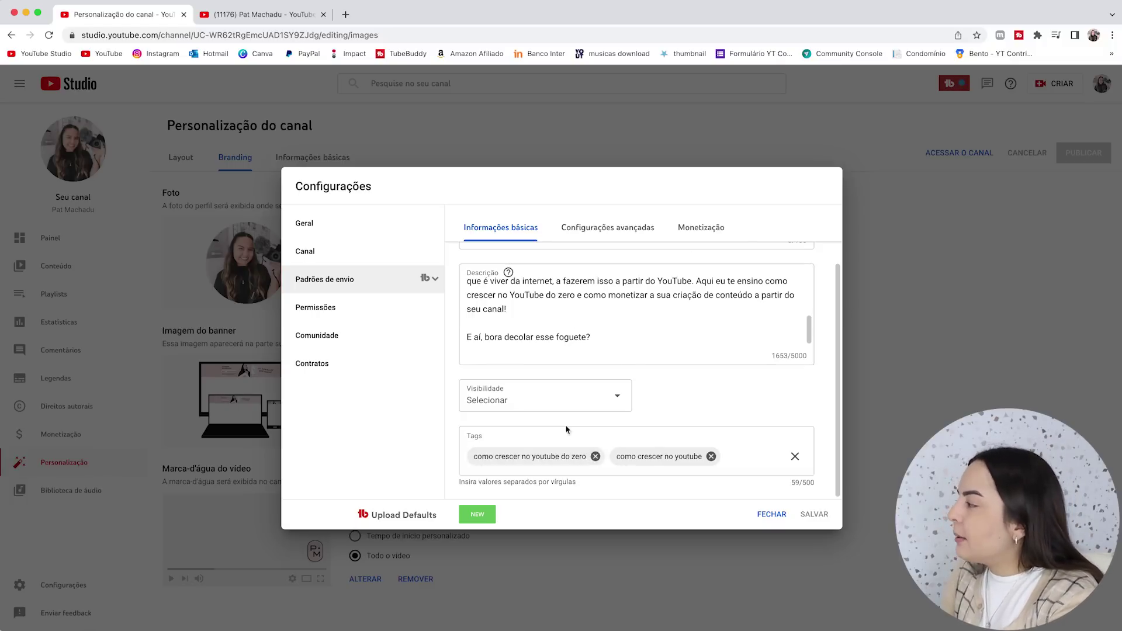
# Review the advanced upload defaults: automatic chapters, licence, category, video language, comment moderation and like count display.
pyautogui.click(600, 228)
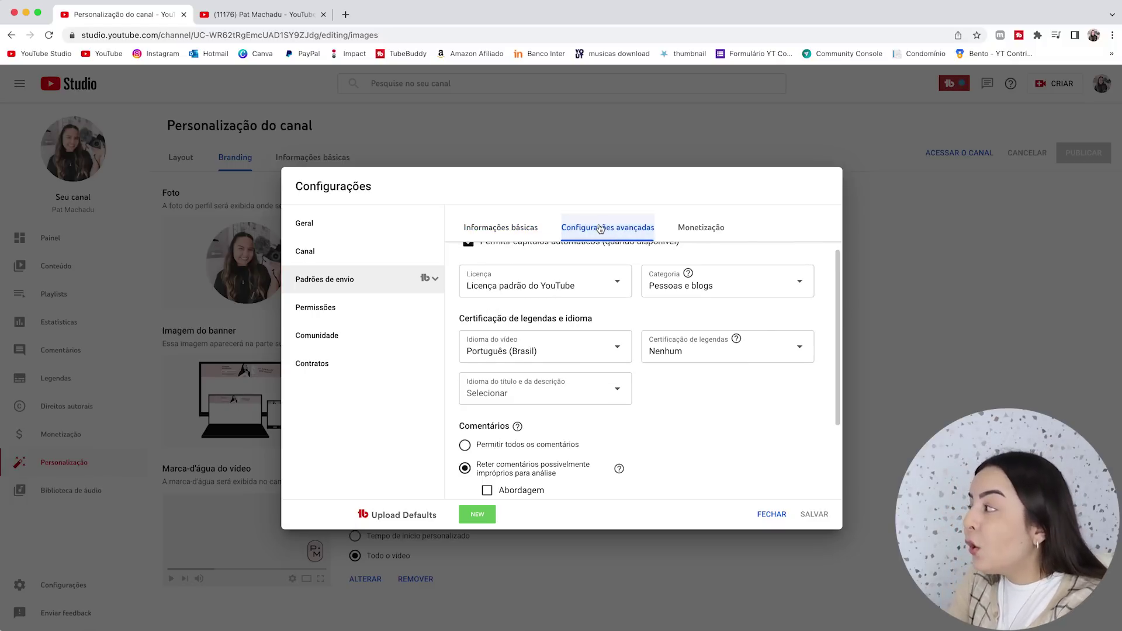
pyautogui.scroll(-3, 656, 369)
pyautogui.scroll(3, 655, 369)
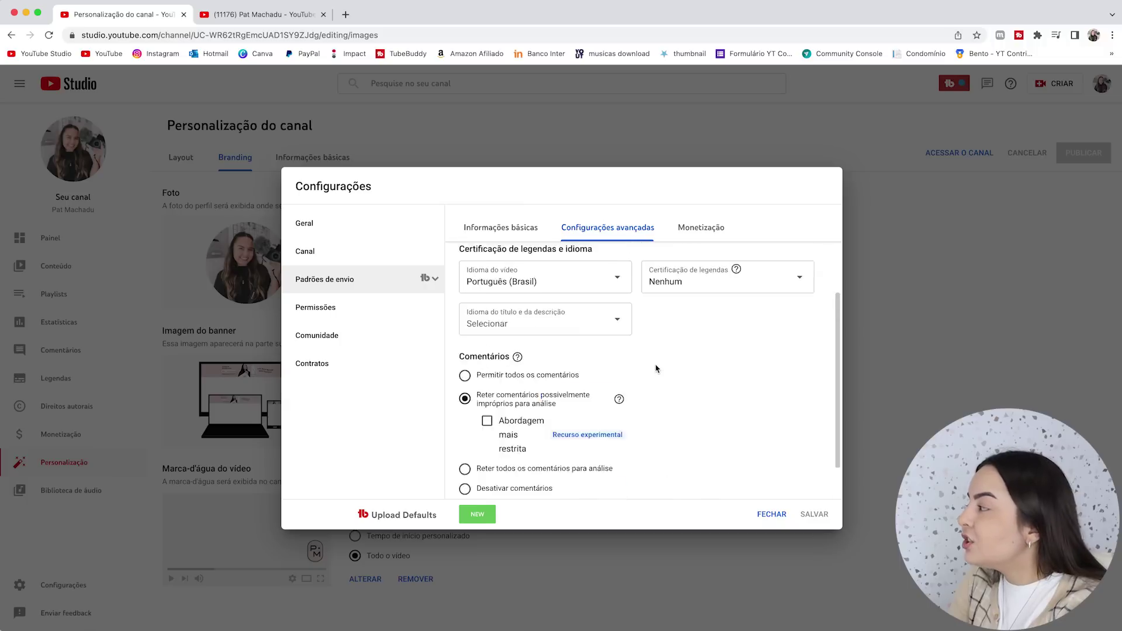
pyautogui.scroll(-3, 657, 369)
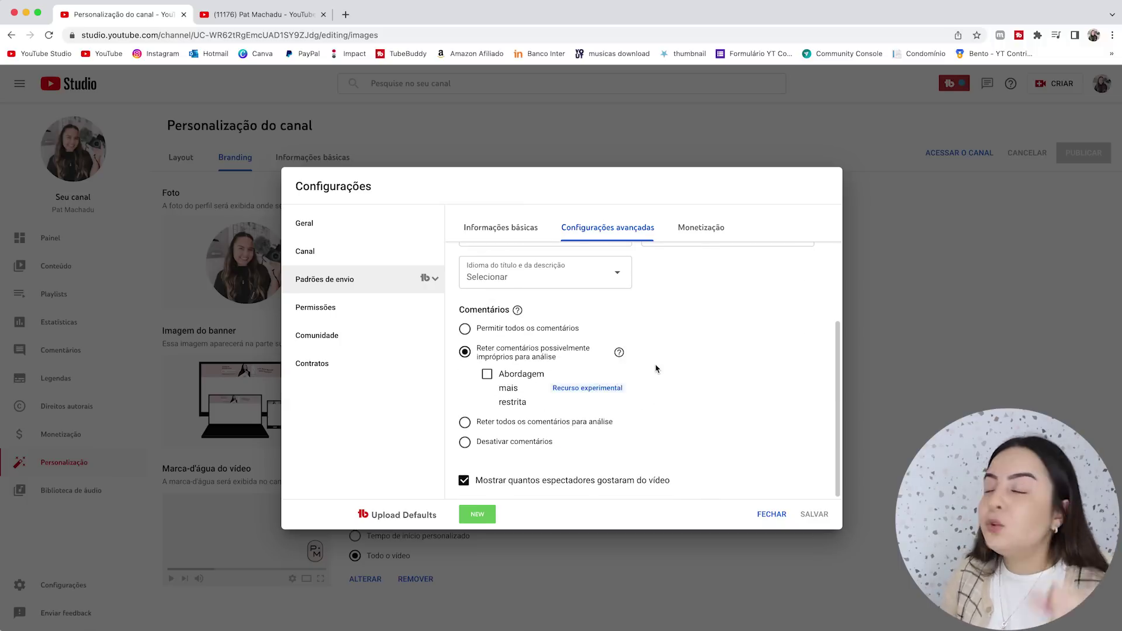
pyautogui.scroll(3, 655, 367)
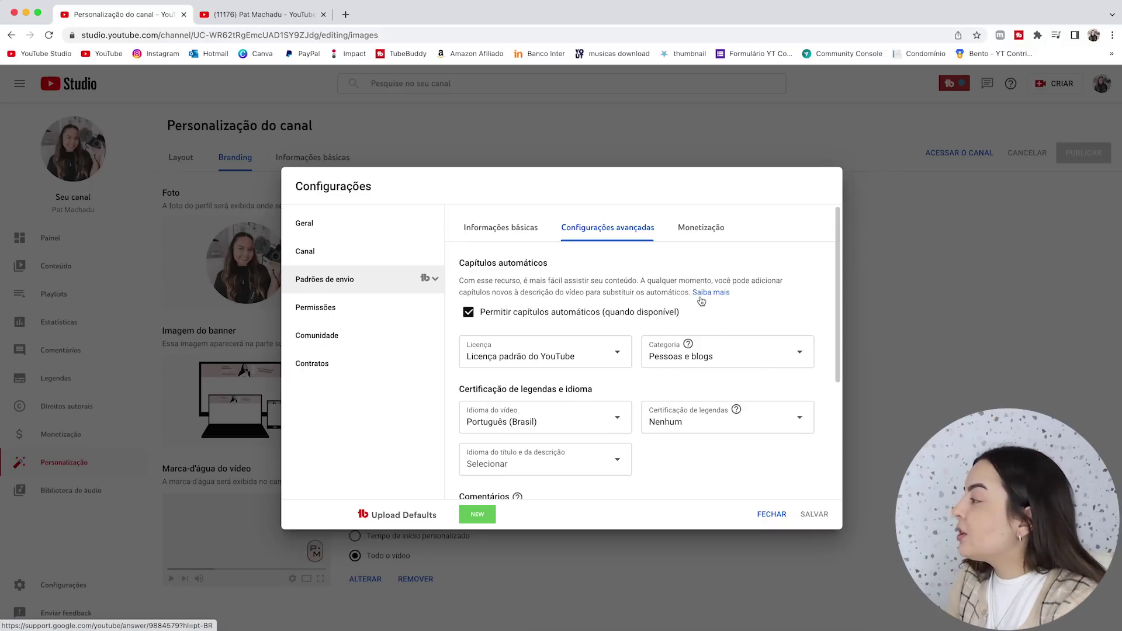
pyautogui.scroll(-1, 643, 315)
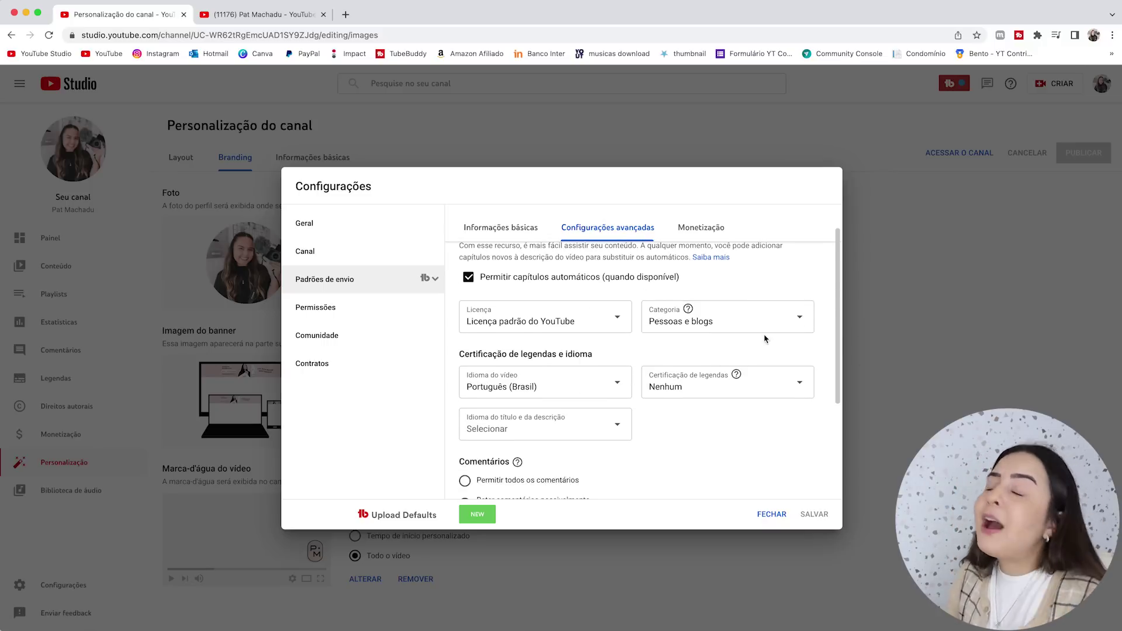
pyautogui.scroll(-5, 761, 341)
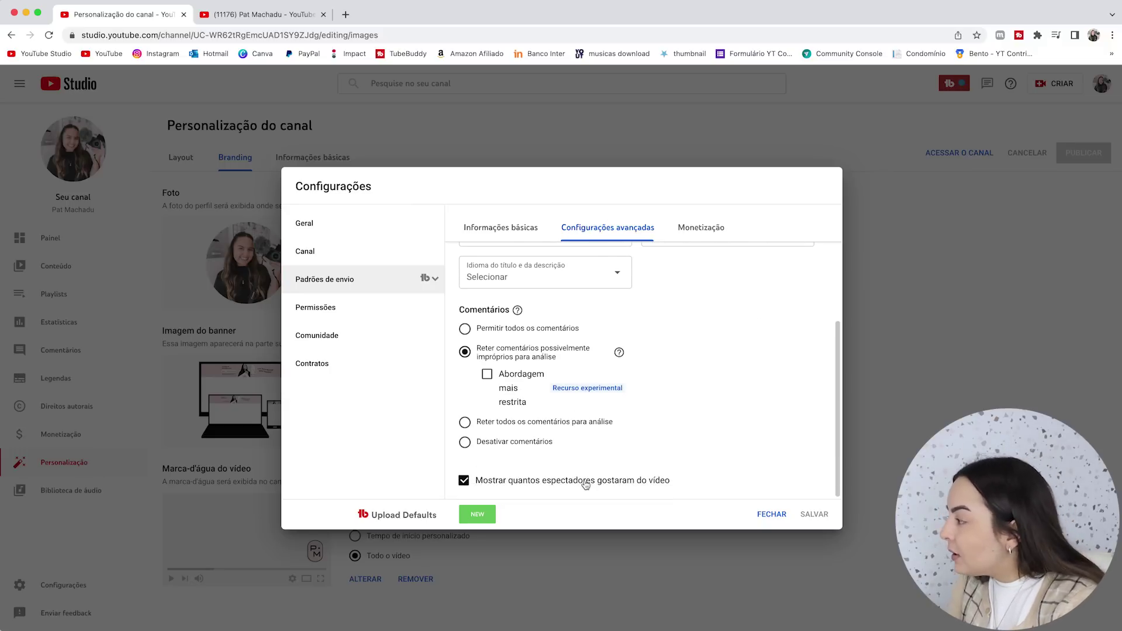
# Review the basic information of the upload defaults again, including the default description and visibility, and close the channel settings without saving.
pyautogui.scroll(6, 679, 481)
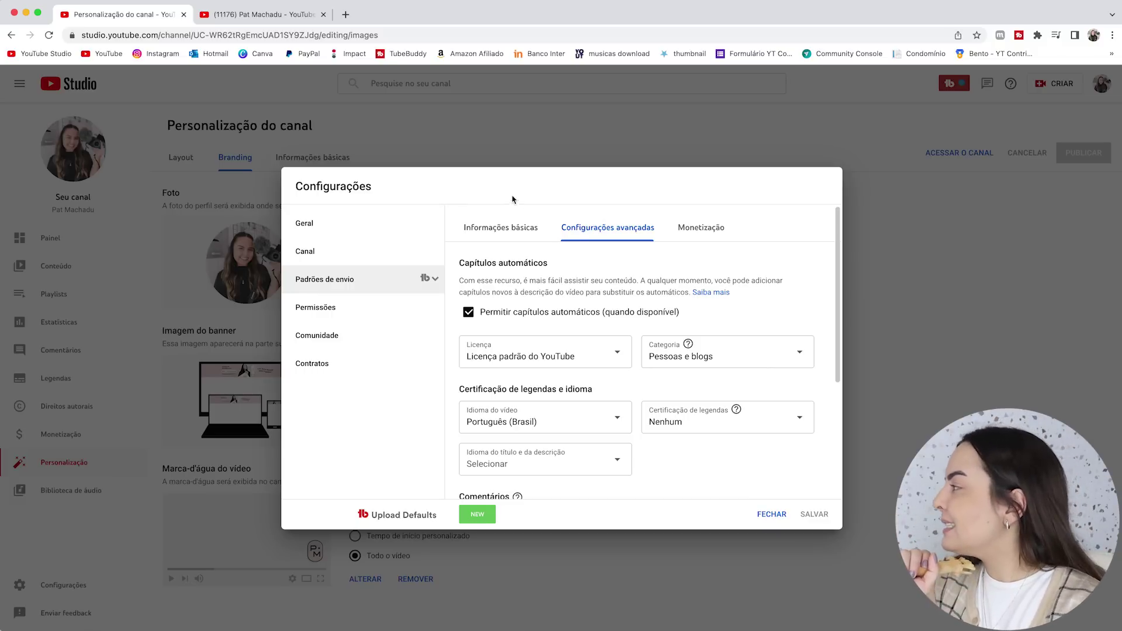
pyautogui.click(521, 232)
pyautogui.scroll(-3, 602, 351)
pyautogui.scroll(2, 602, 351)
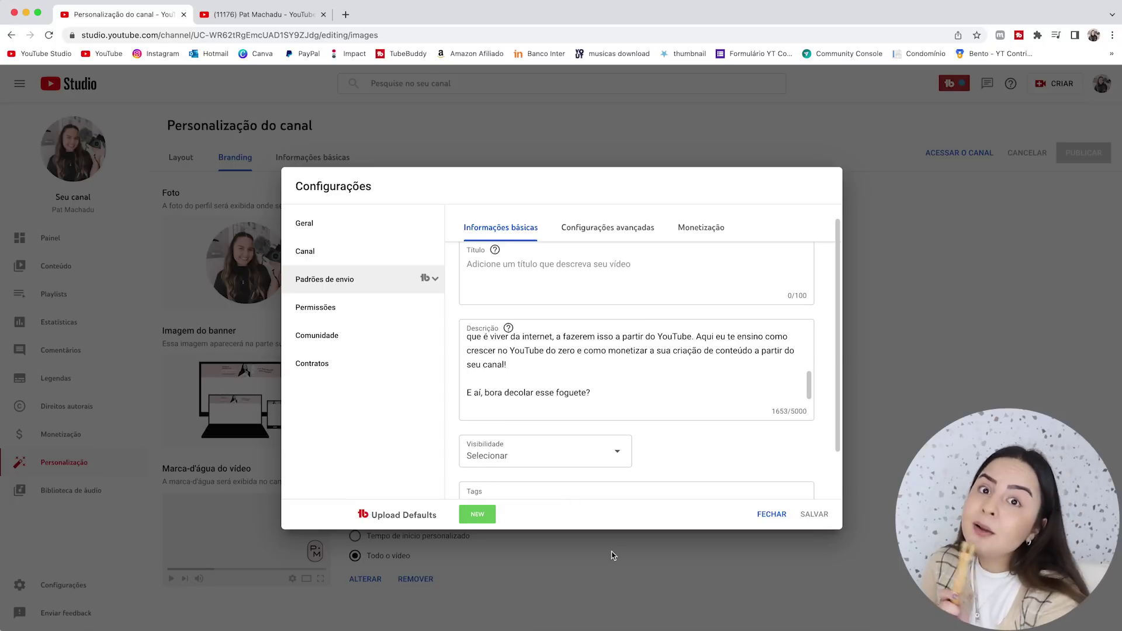
pyautogui.click(766, 515)
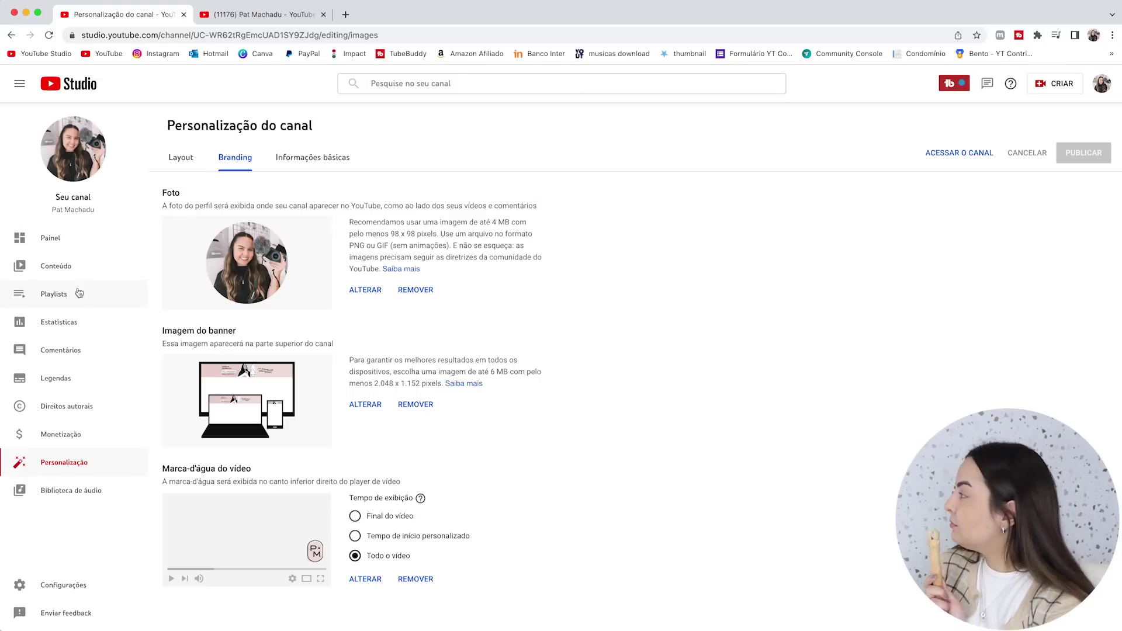
# Open the details of the video "Postar TODO DIA Faz O YouTube RECOMENDAR Mais?" from the channel content, collapse the TubeBuddy toolbox, and open its cards editor.
pyautogui.click(60, 264)
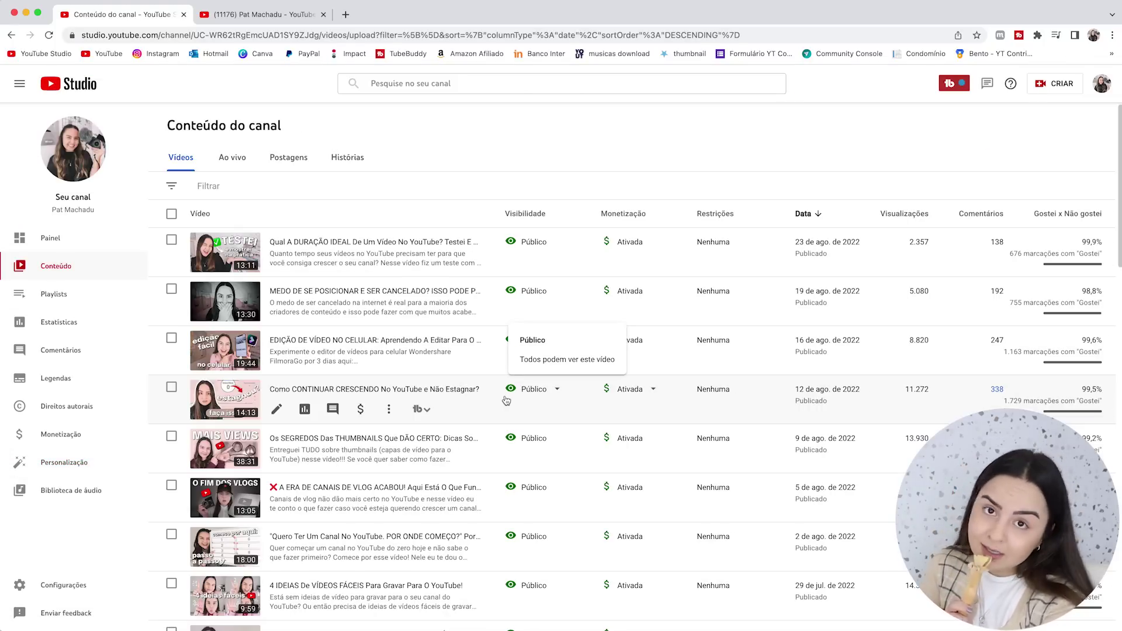
pyautogui.scroll(-6, 506, 400)
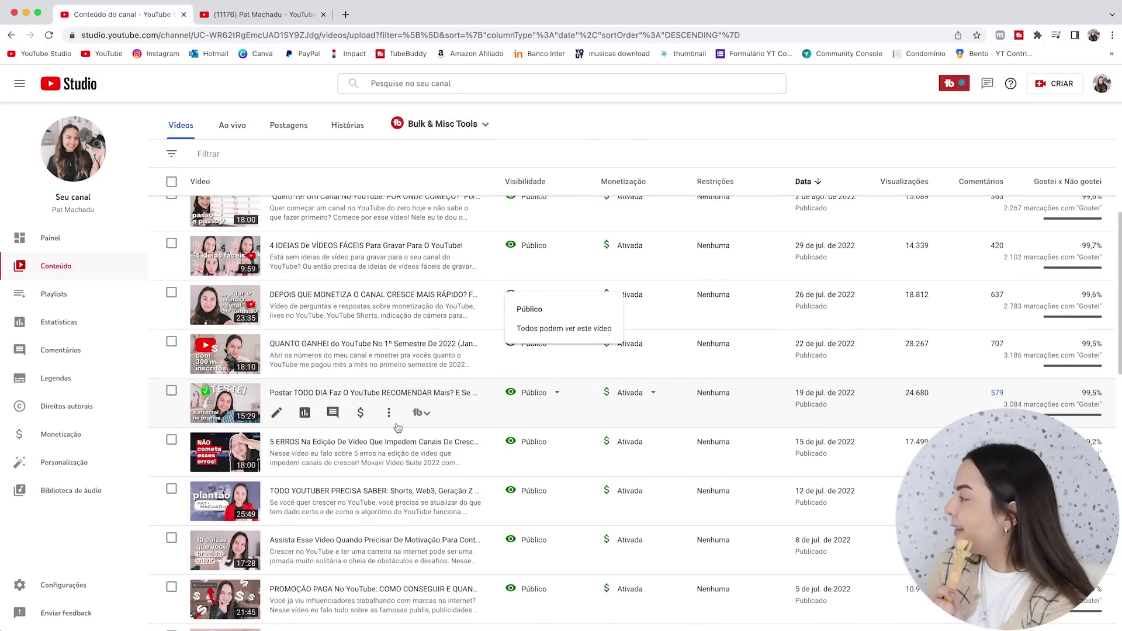
pyautogui.click(270, 412)
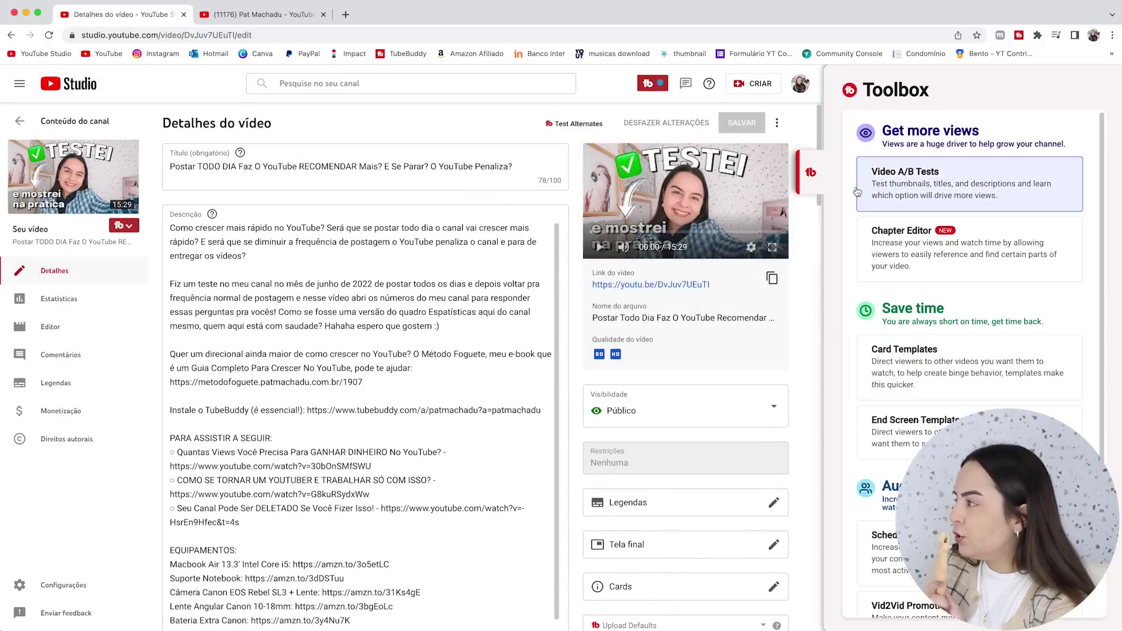
pyautogui.click(815, 178)
pyautogui.scroll(-2, 665, 512)
pyautogui.scroll(-3, 665, 511)
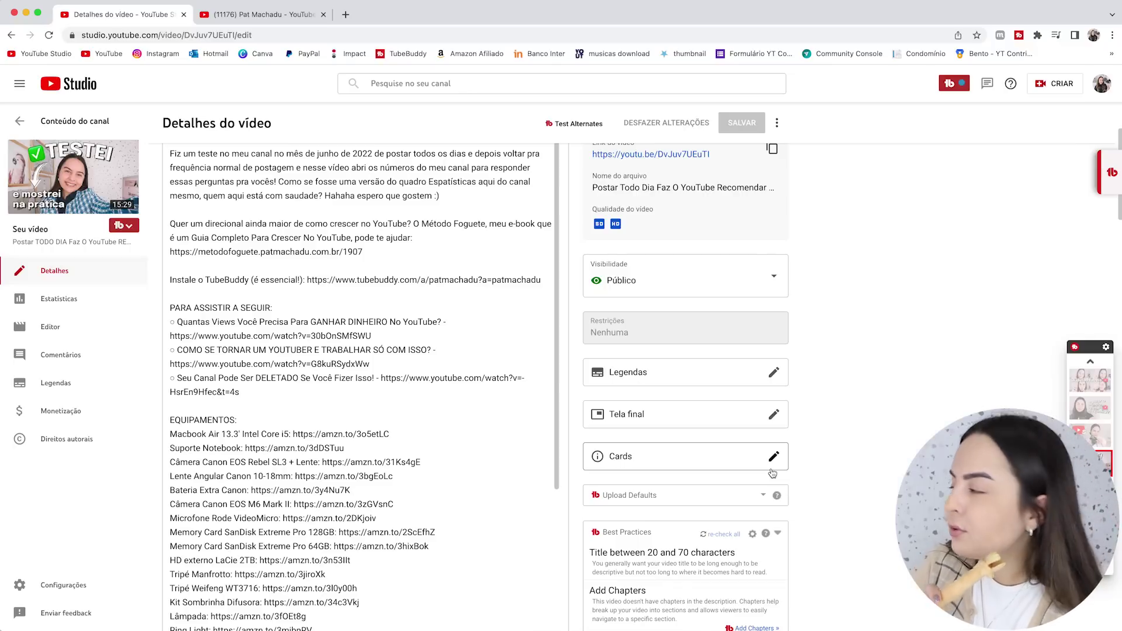
pyautogui.click(772, 457)
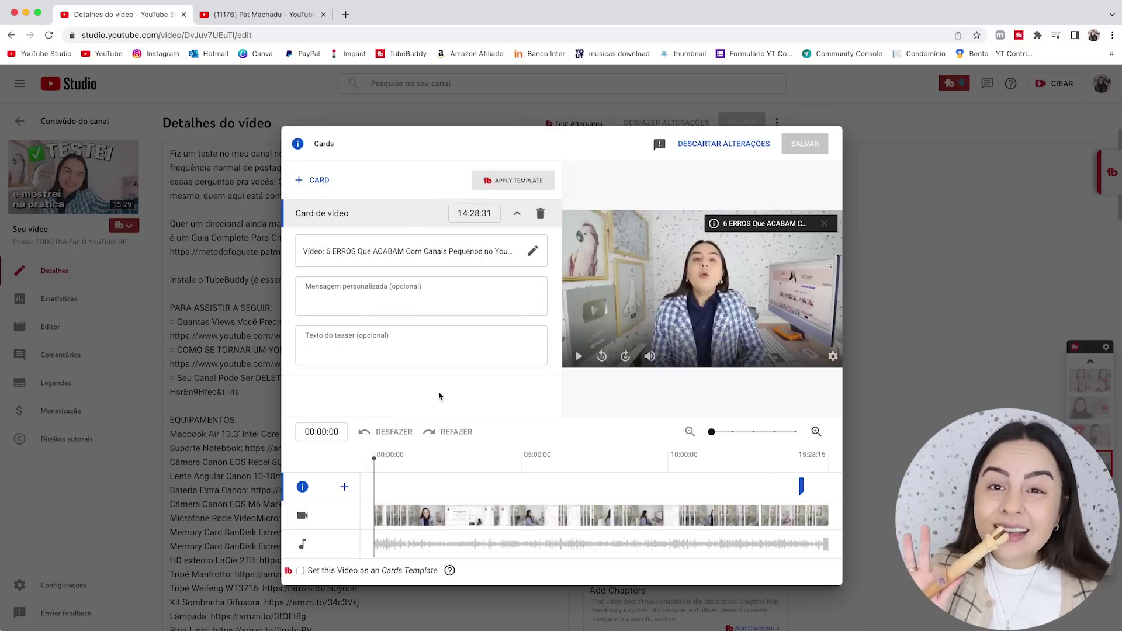
# Add a video card at 07:41:07 linking to "4 IDEIAS De VÍDEOS FÁCEIS Para Gravar Para O YouTube!" and delete that card again.
pyautogui.click(600, 457)
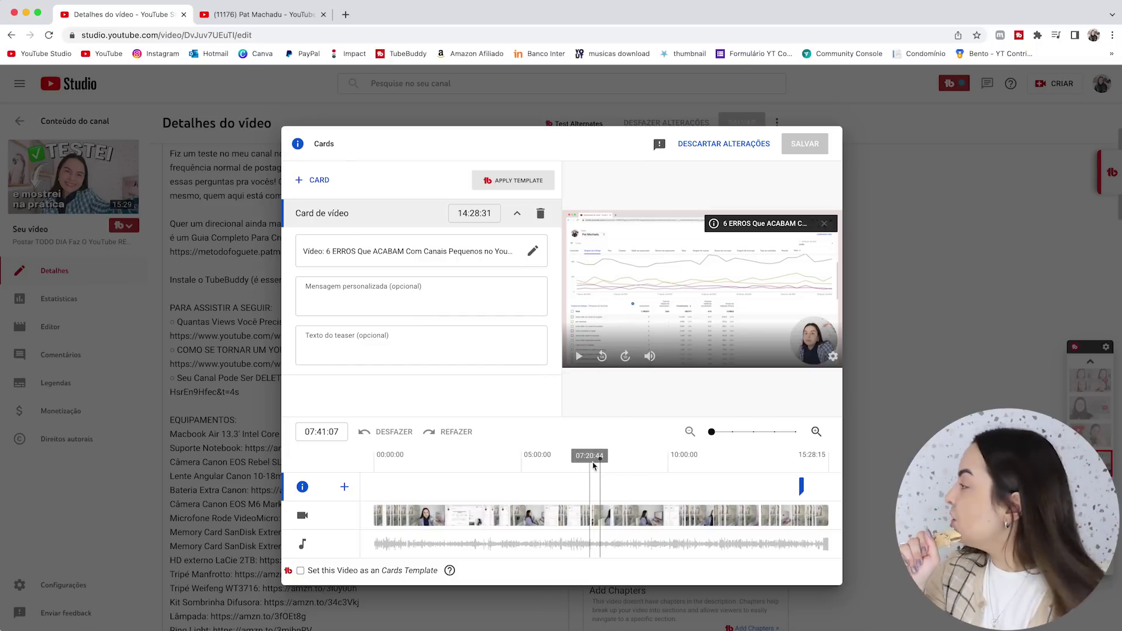
pyautogui.click(319, 181)
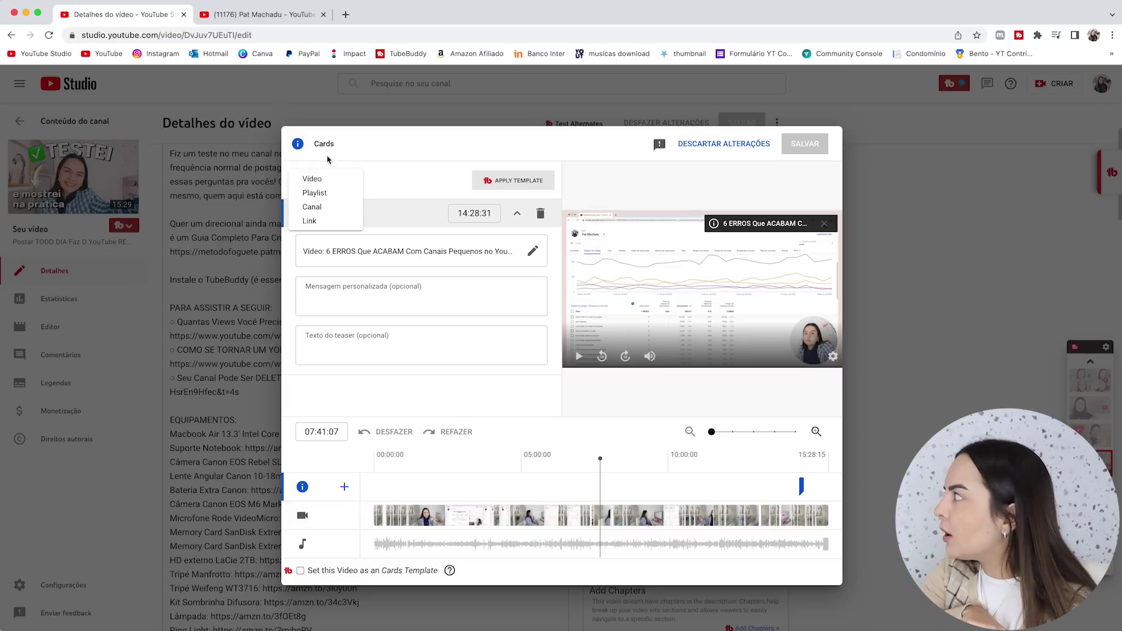
pyautogui.click(312, 179)
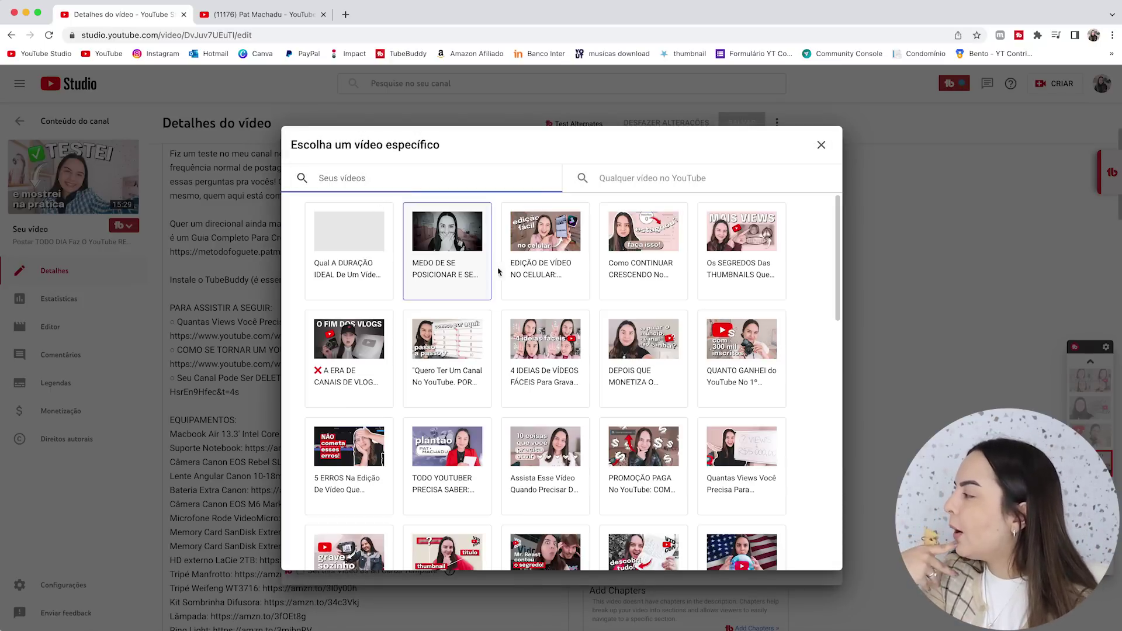
pyautogui.click(545, 347)
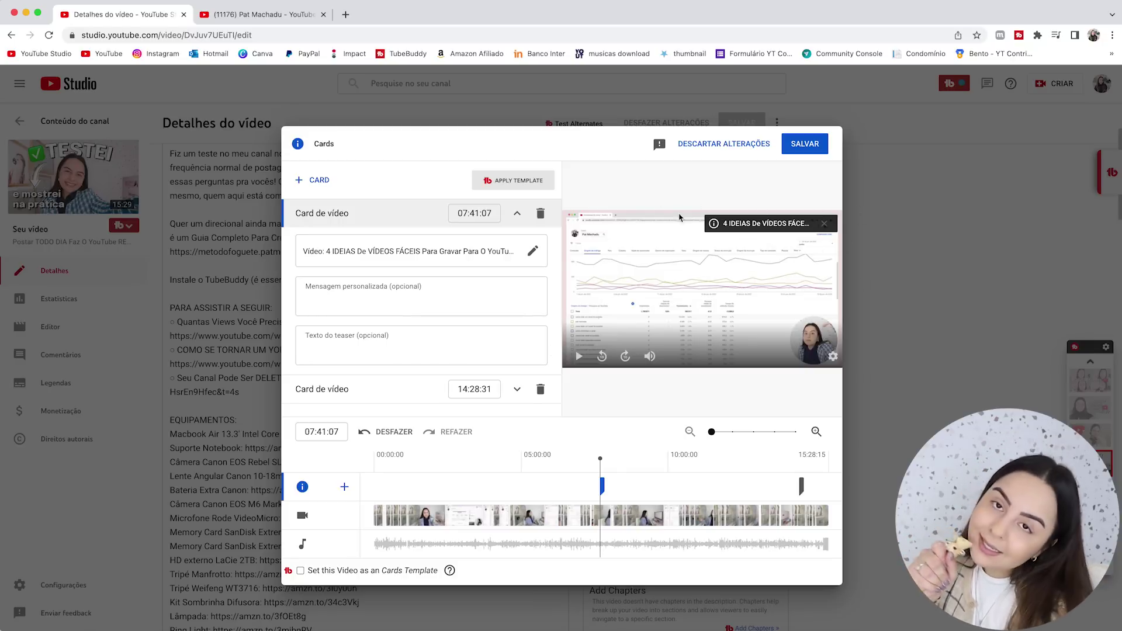
pyautogui.click(539, 214)
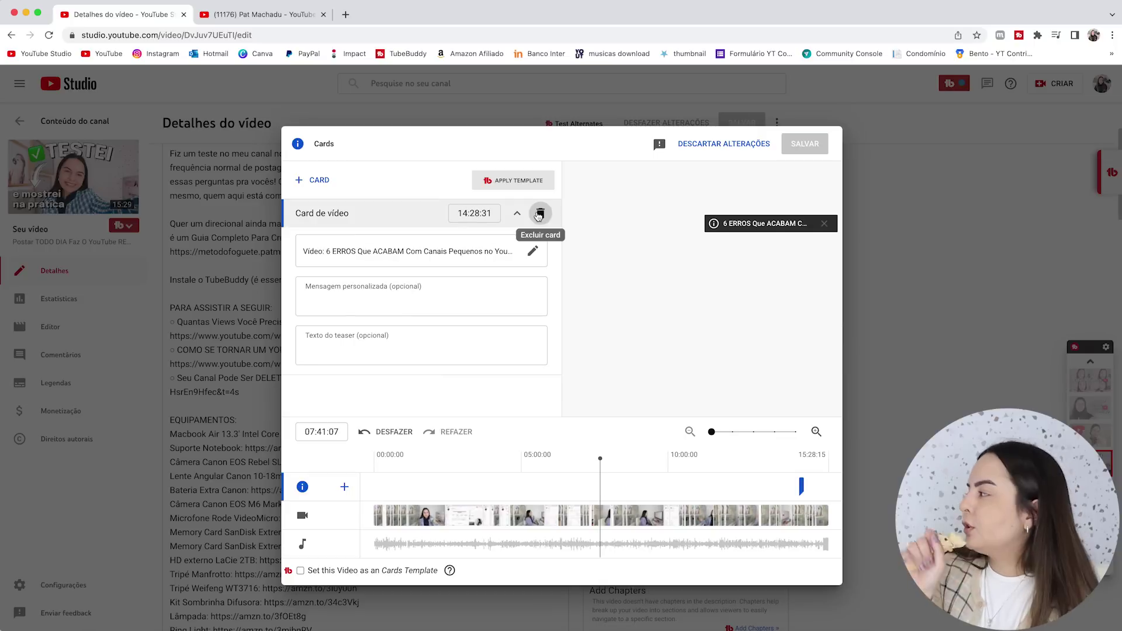